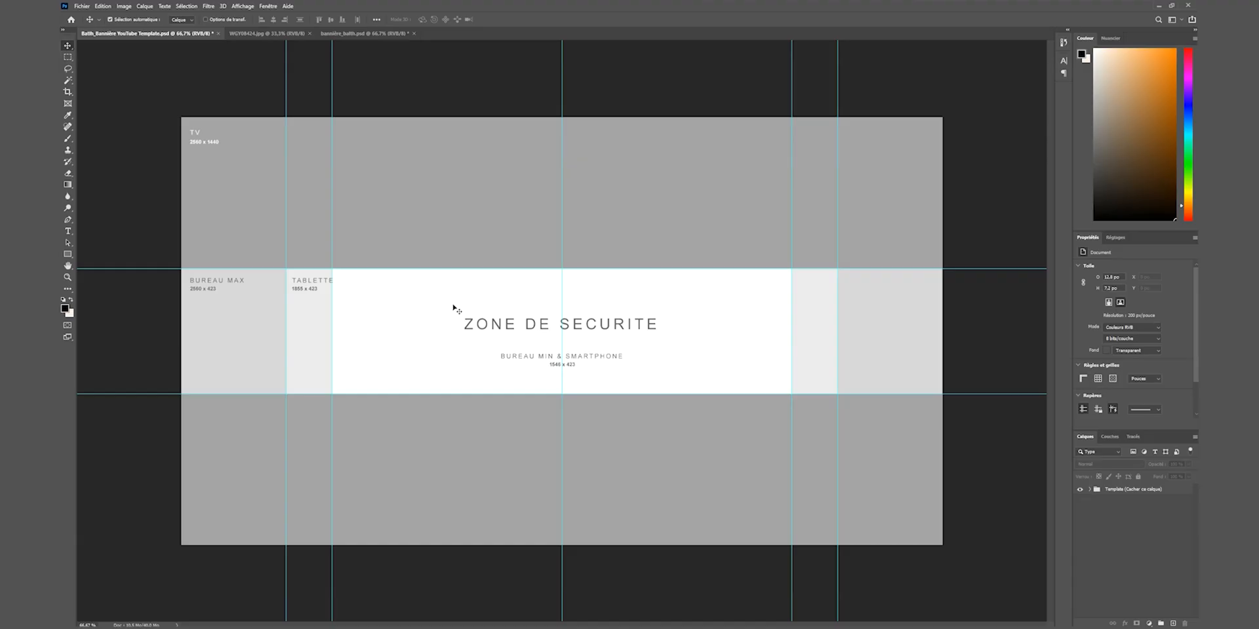
- Copy the Louvre pyramid photo into the YouTube banner template and scale it to 40 %
{"action": "left_click", "coordinate": [269, 31]}
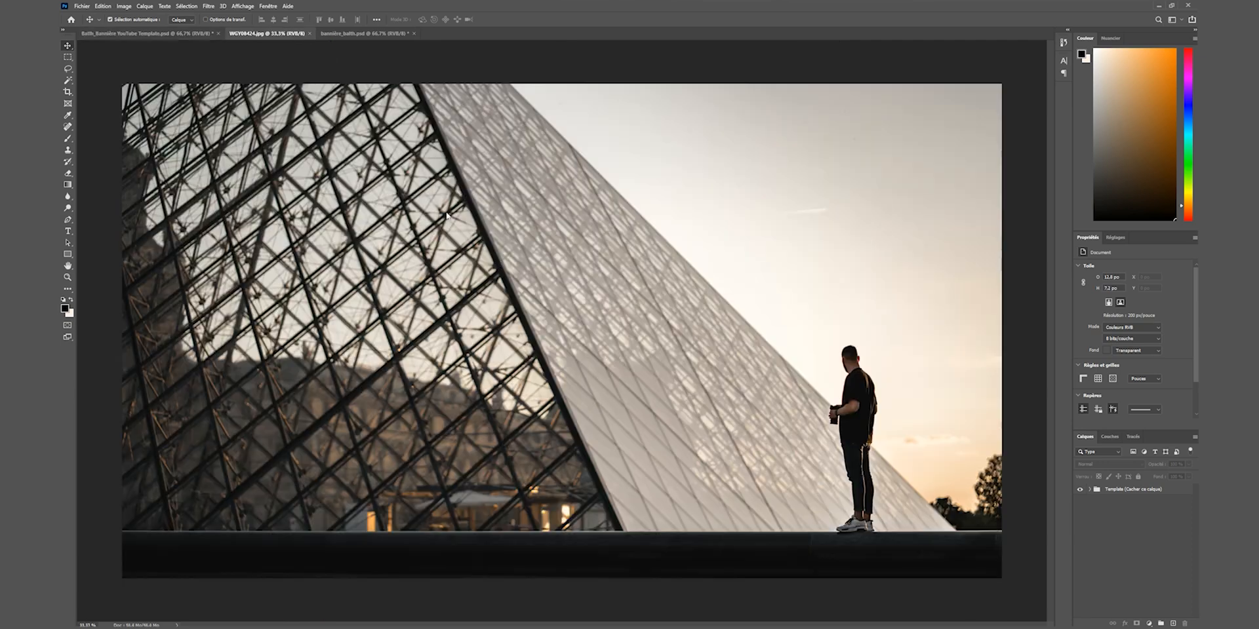
{"action": "left_click", "coordinate": [178, 32]}
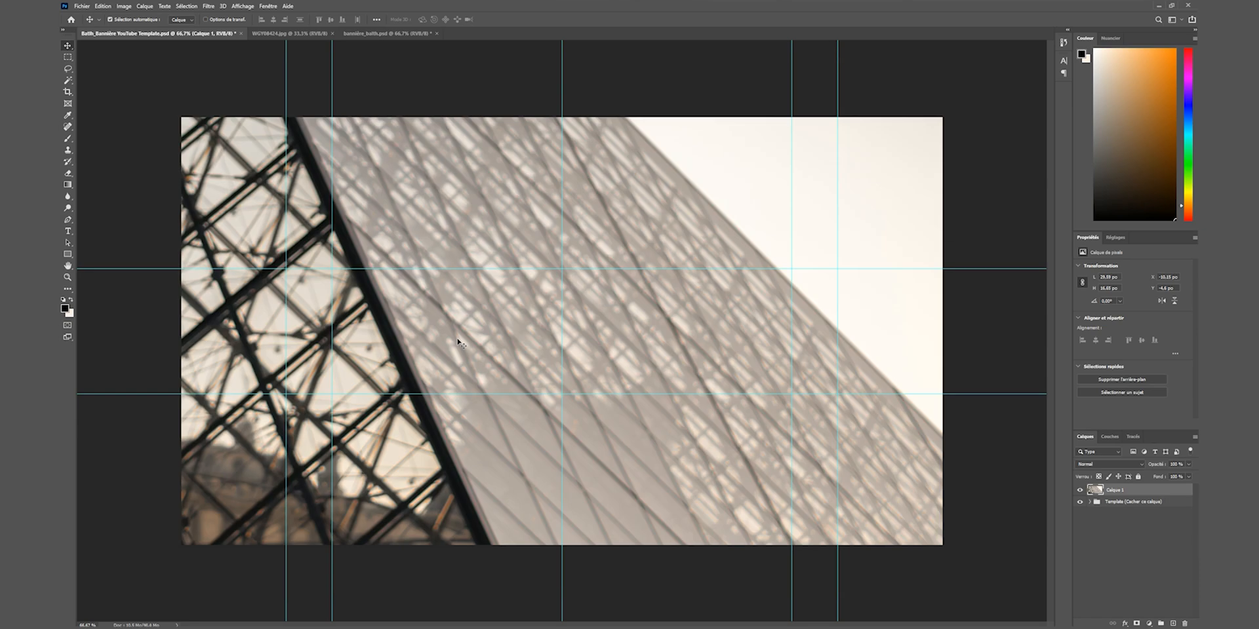
{"action": "key", "text": "ctrl+t"}
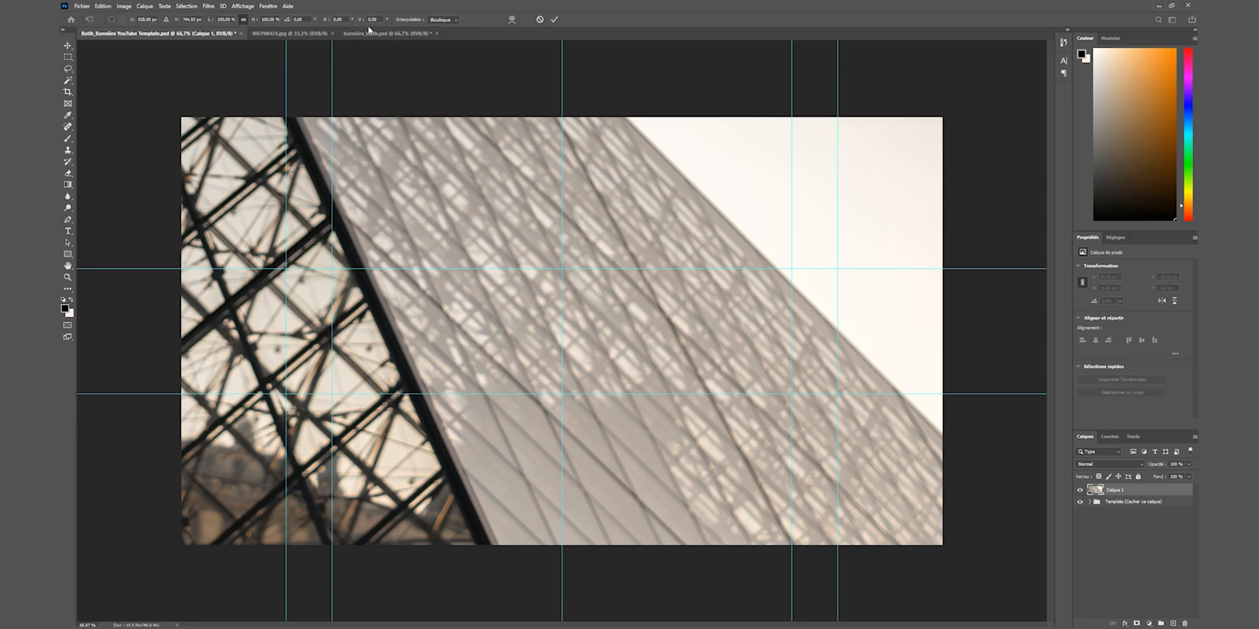
{"action": "type", "text": "50"}
{"action": "key", "text": "Return"}
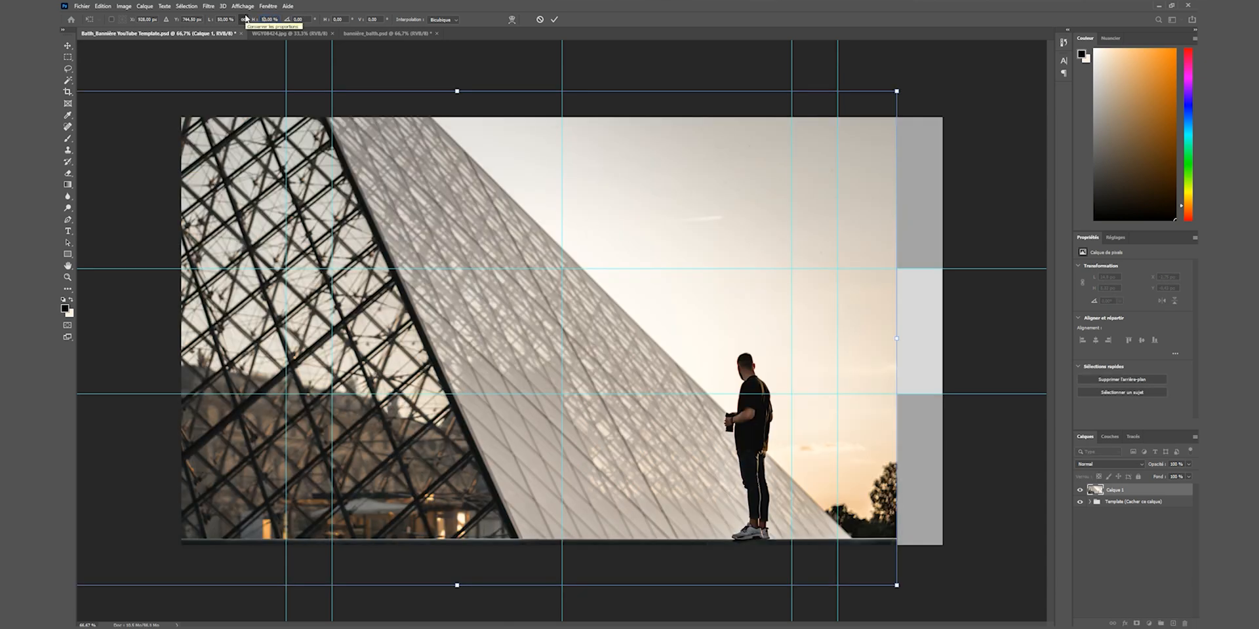
{"action": "left_click", "coordinate": [265, 19]}
{"action": "type", "text": "40"}
{"action": "key", "text": "Return"}
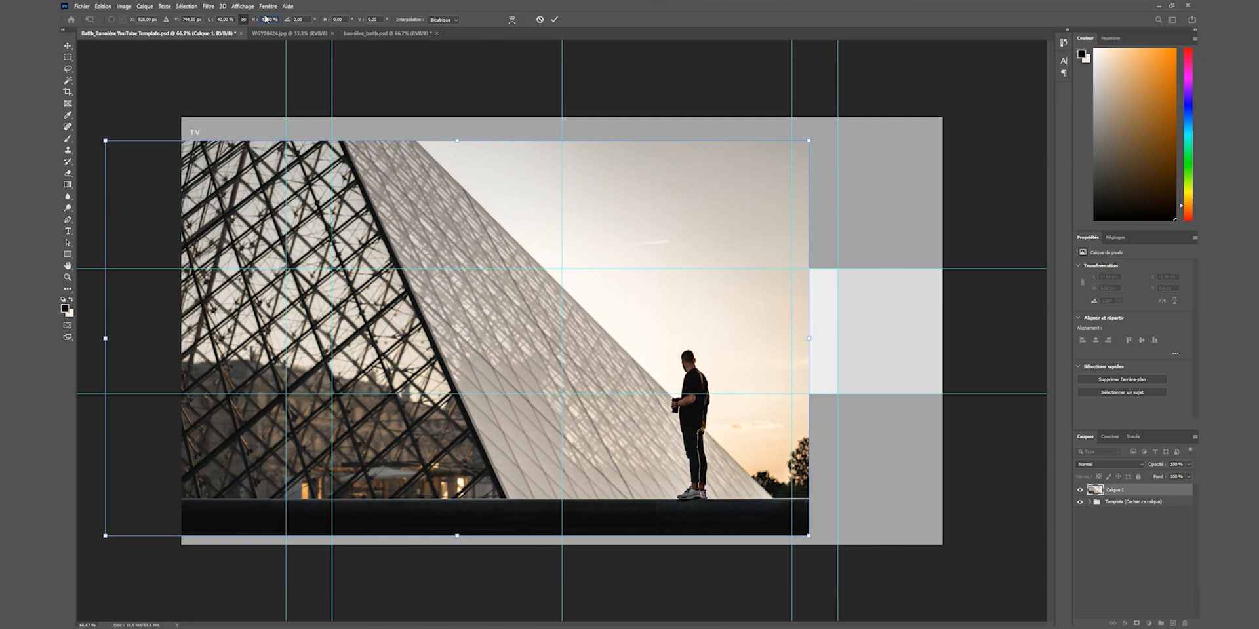
{"action": "key", "text": "Return"}
- Position the scaled photo so the standing man falls within the safety zone, just before its right-hand guide
{"action": "left_click_drag", "start_coordinate": [450, 342], "coordinate": [511, 297]}
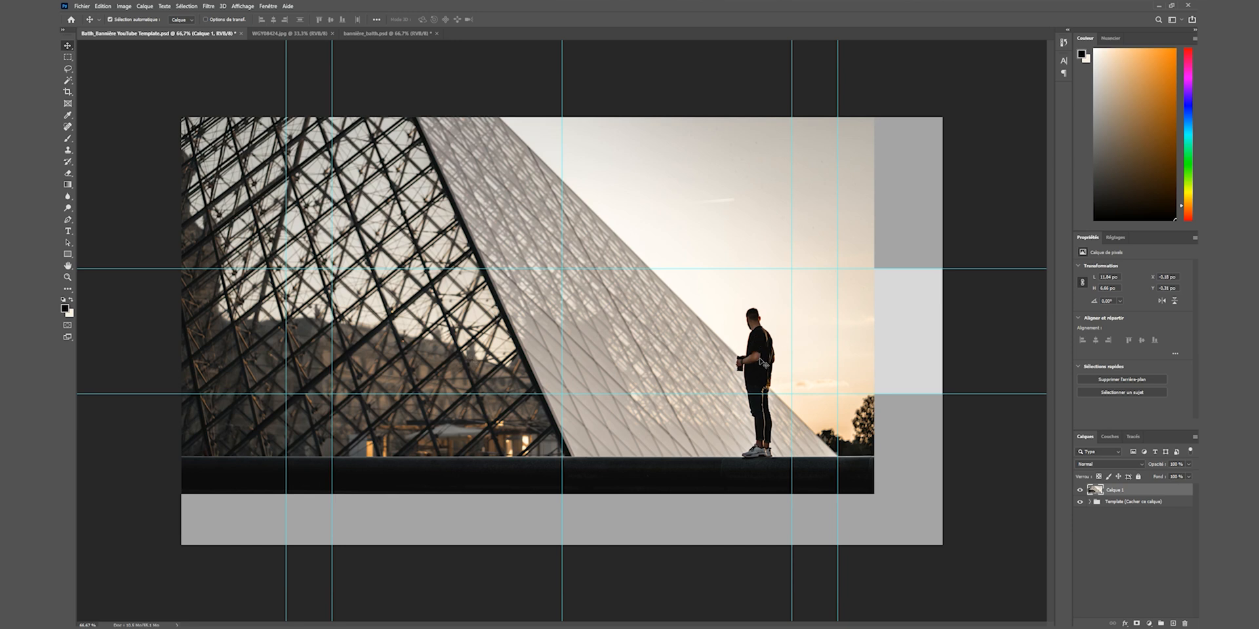
{"action": "left_click_drag", "start_coordinate": [761, 360], "coordinate": [741, 350]}
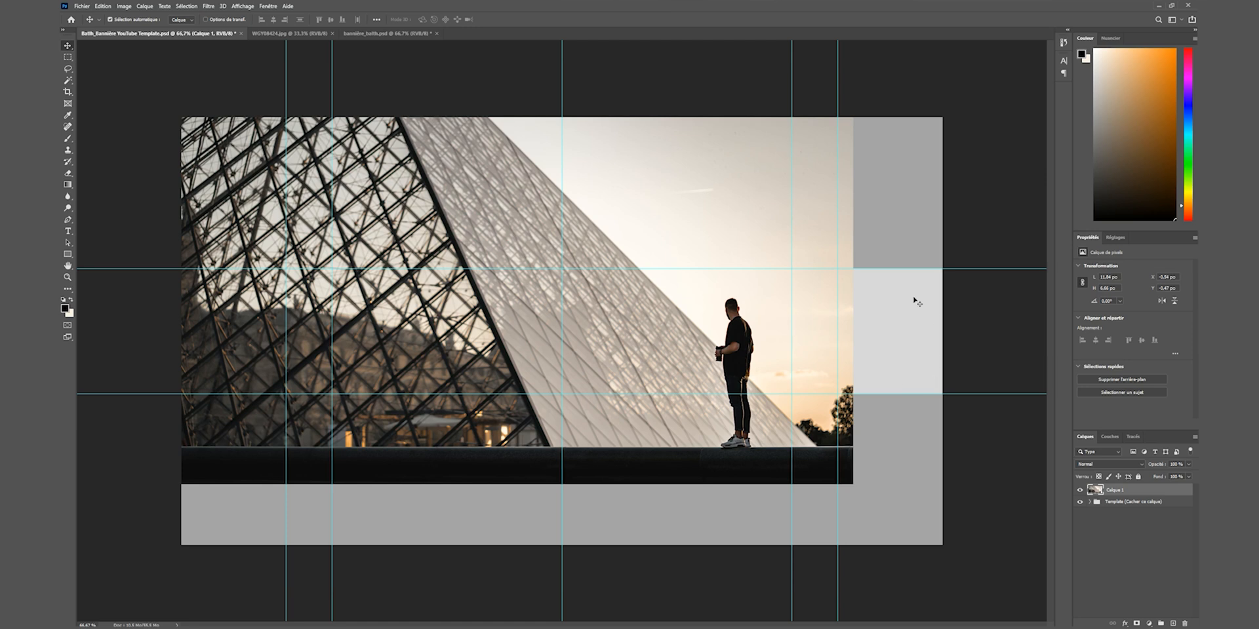
{"action": "left_click_drag", "start_coordinate": [709, 349], "coordinate": [807, 349]}
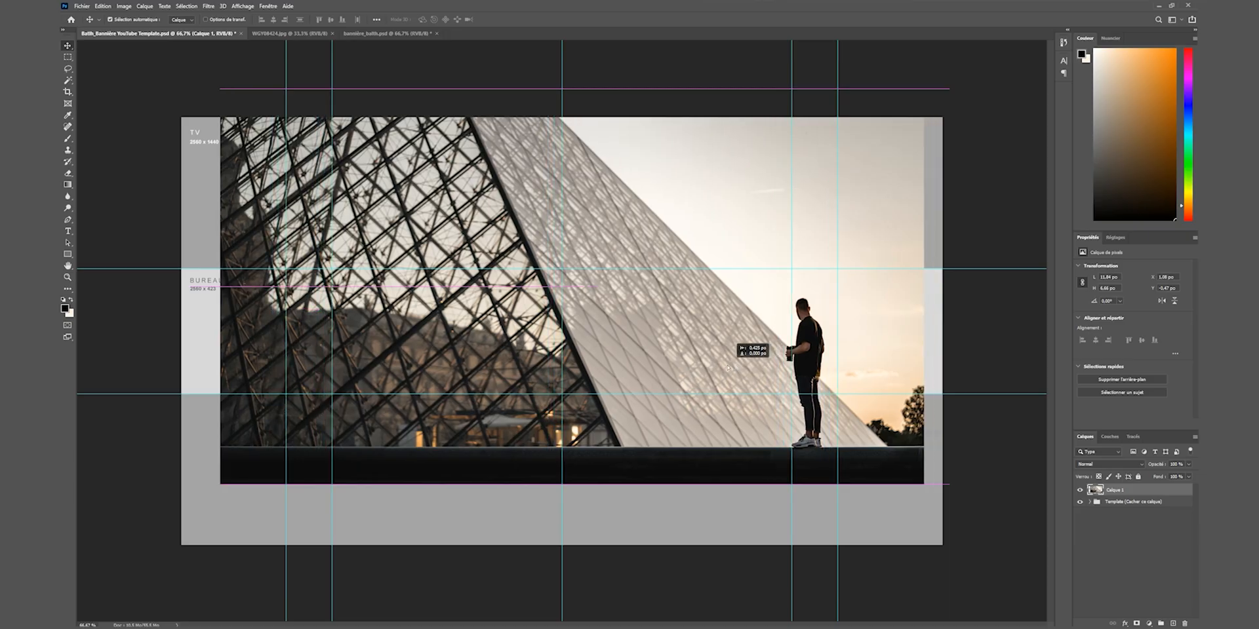
{"action": "left_click_drag", "start_coordinate": [731, 366], "coordinate": [675, 365]}
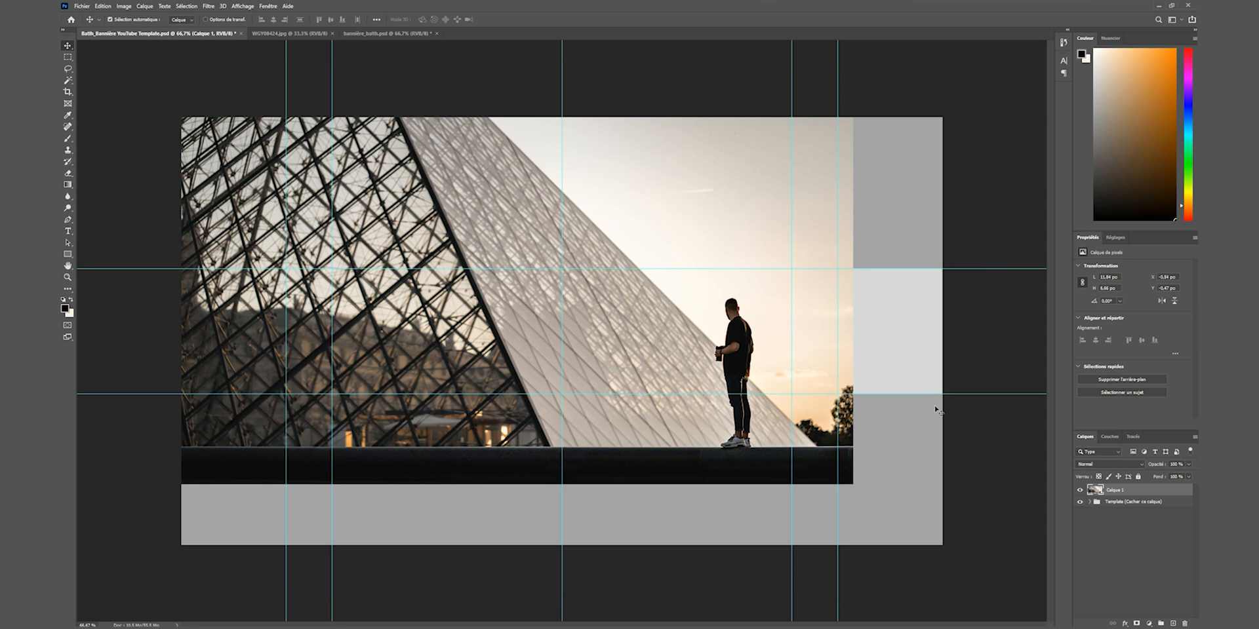
- Select the full-width strip between the two horizontal guides, invert the selection and cut the photo outside the strip
{"action": "left_click", "coordinate": [69, 59]}
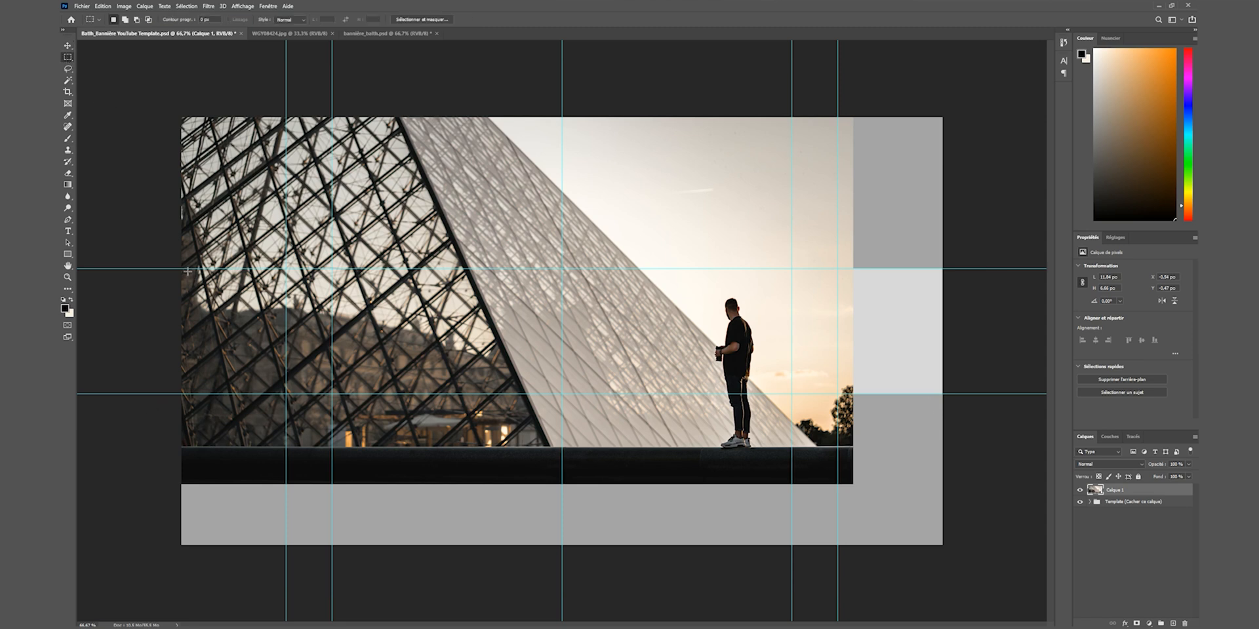
{"action": "left_click_drag", "start_coordinate": [181, 269], "coordinate": [943, 394]}
{"action": "left_click", "coordinate": [196, 7]}
{"action": "left_click", "coordinate": [202, 16]}
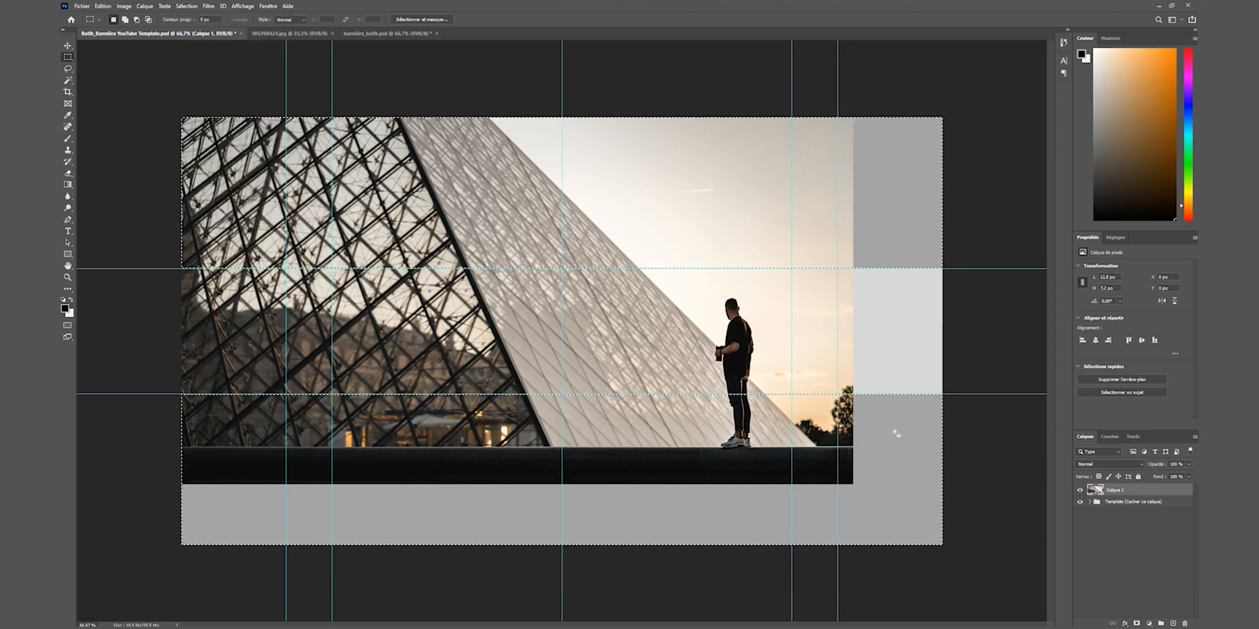
{"action": "key", "text": "ctrl+x"}
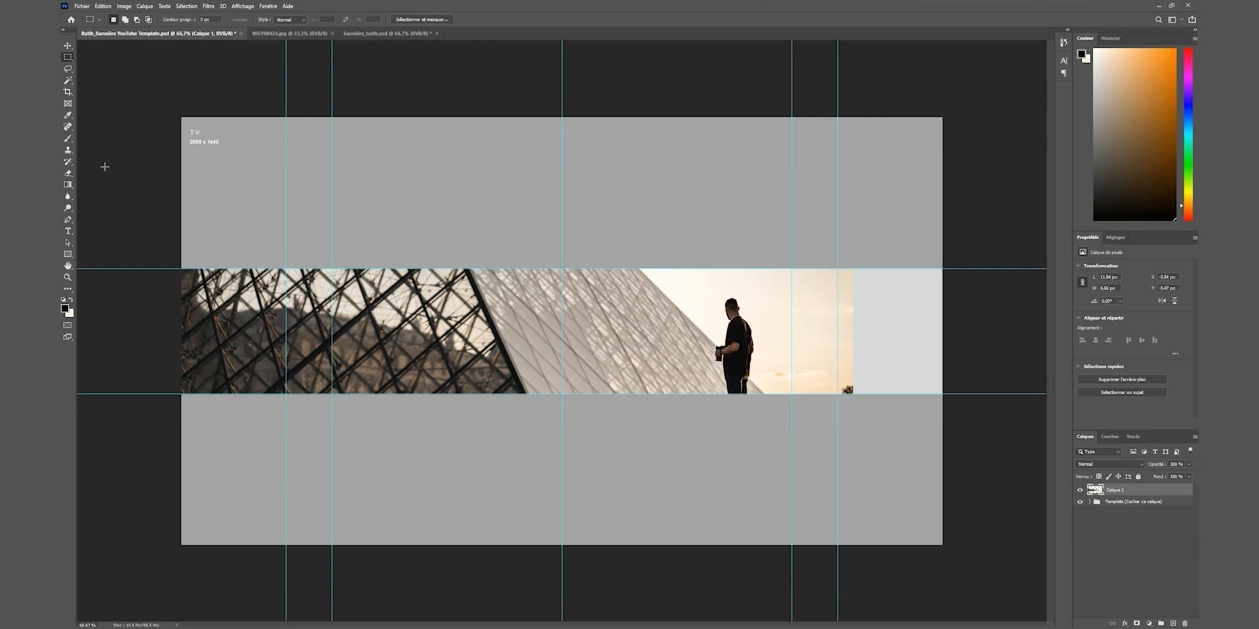
- Add a full-size copy of the pyramid photo beneath the strip layer and align its dark pyramid edge with the strip's
{"action": "left_click", "coordinate": [282, 33]}
{"action": "left_click", "coordinate": [68, 46]}
{"action": "left_click_drag", "start_coordinate": [638, 367], "coordinate": [581, 354]}
{"action": "left_click_drag", "start_coordinate": [1122, 492], "coordinate": [1121, 508]}
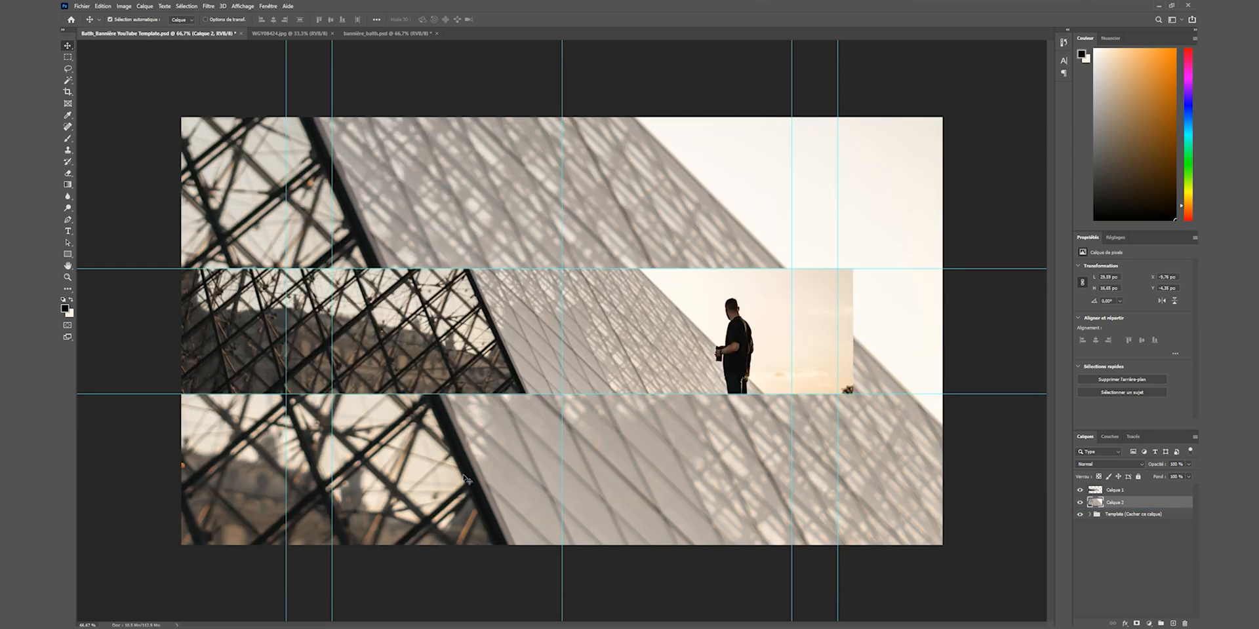
{"action": "left_click_drag", "start_coordinate": [442, 472], "coordinate": [530, 472]}
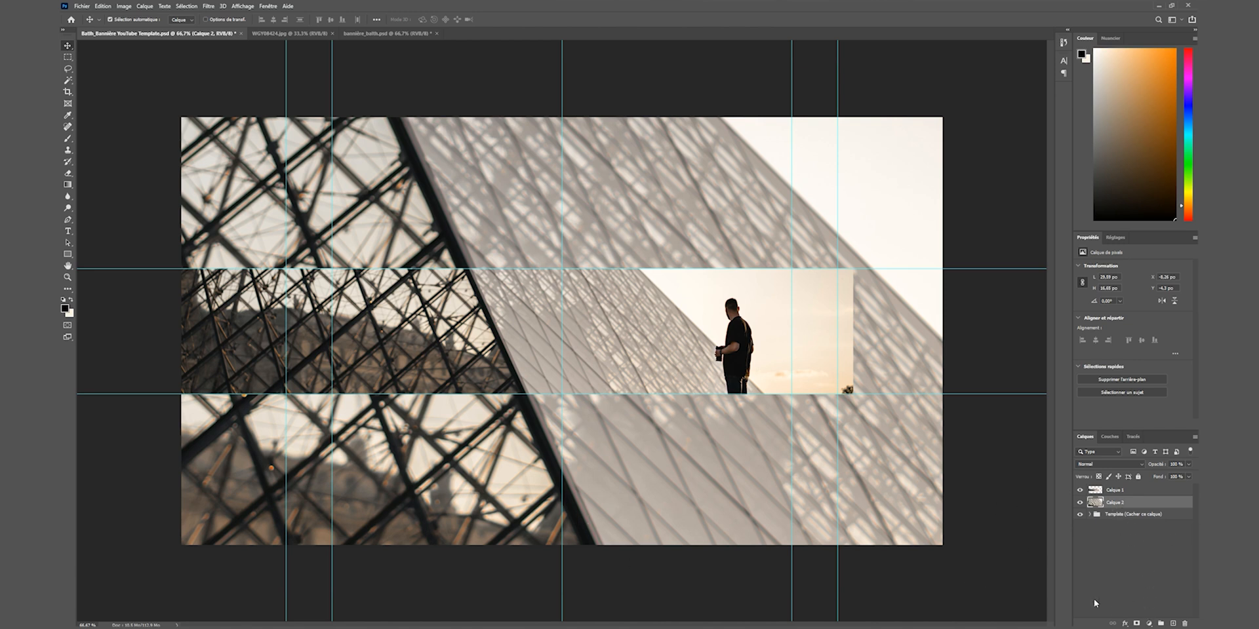
- Add a Hue/Saturation adjustment above the background photo with saturation -27 and lightness -29
{"action": "left_click", "coordinate": [1149, 623]}
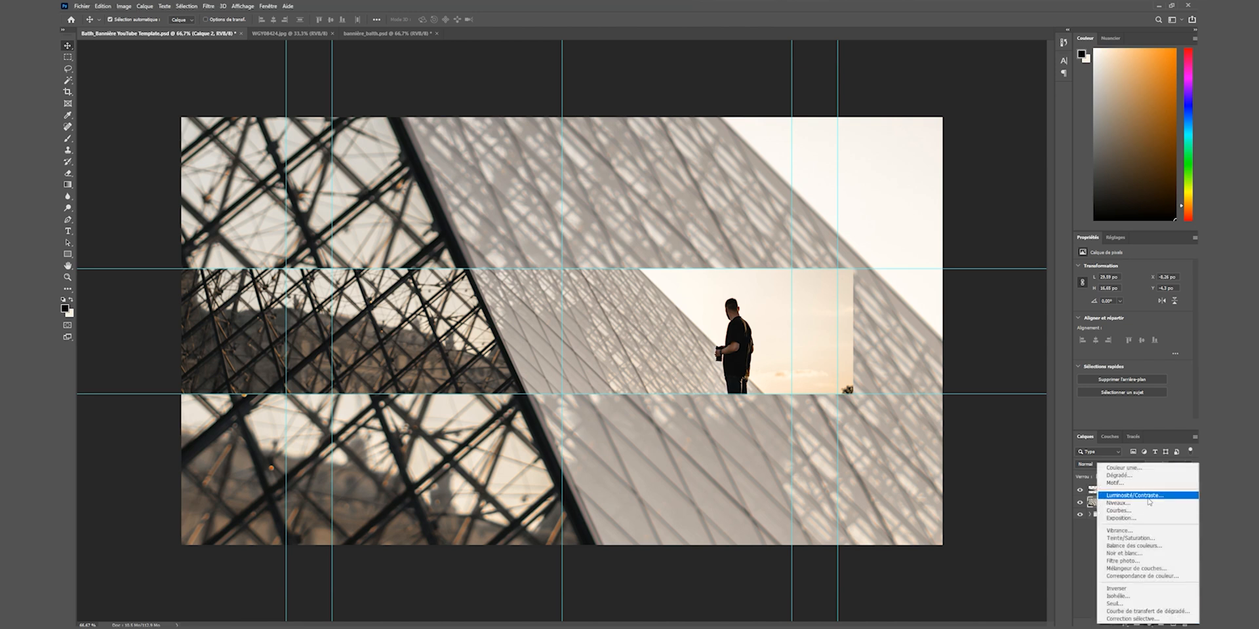
{"action": "left_click", "coordinate": [1145, 539]}
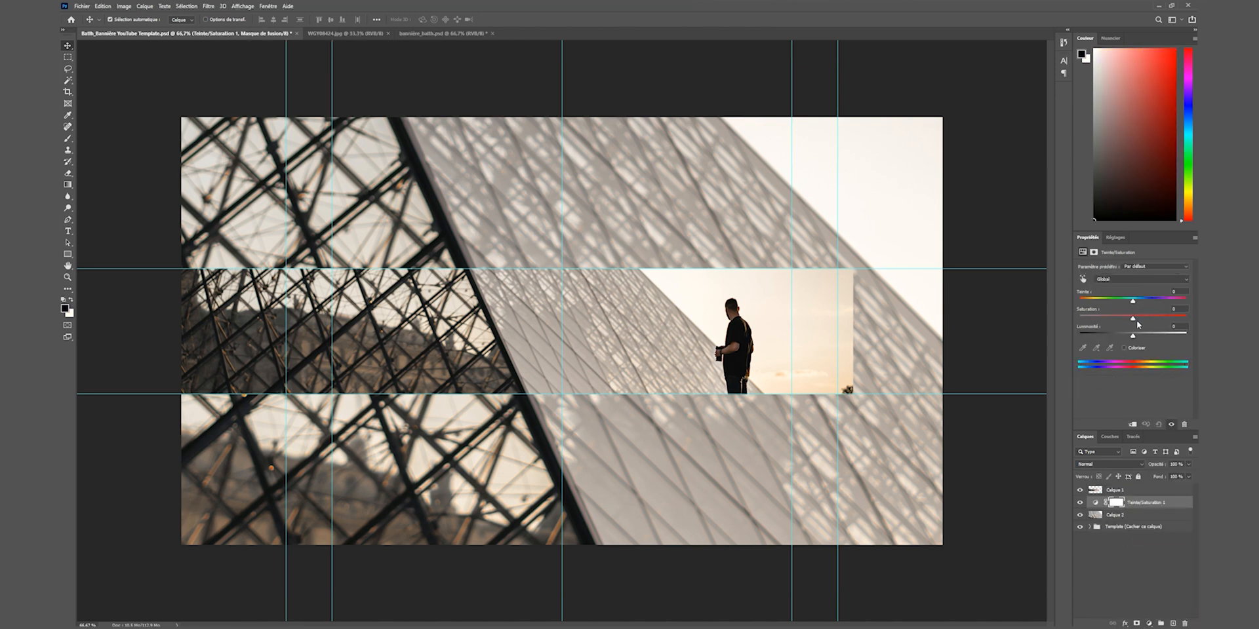
{"action": "mouse_move", "coordinate": [1133, 320]}
{"action": "left_mouse_down"}
{"action": "mouse_move", "coordinate": [1062, 320]}
{"action": "mouse_move", "coordinate": [1106, 320]}
{"action": "mouse_move", "coordinate": [1118, 336]}
{"action": "left_mouse_up"}
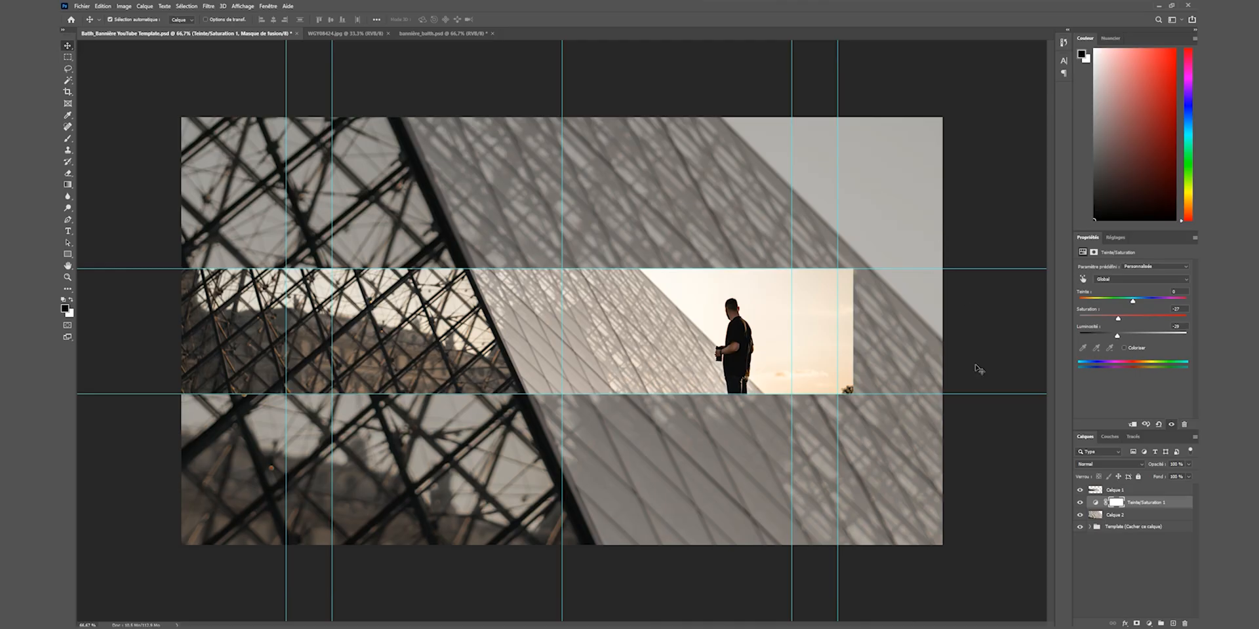
- Fade the right edge of the strip photo on Calque 1 by deleting a rectangular selection with a 20 px feather
{"action": "left_click", "coordinate": [915, 451]}
{"action": "key", "text": "m"}
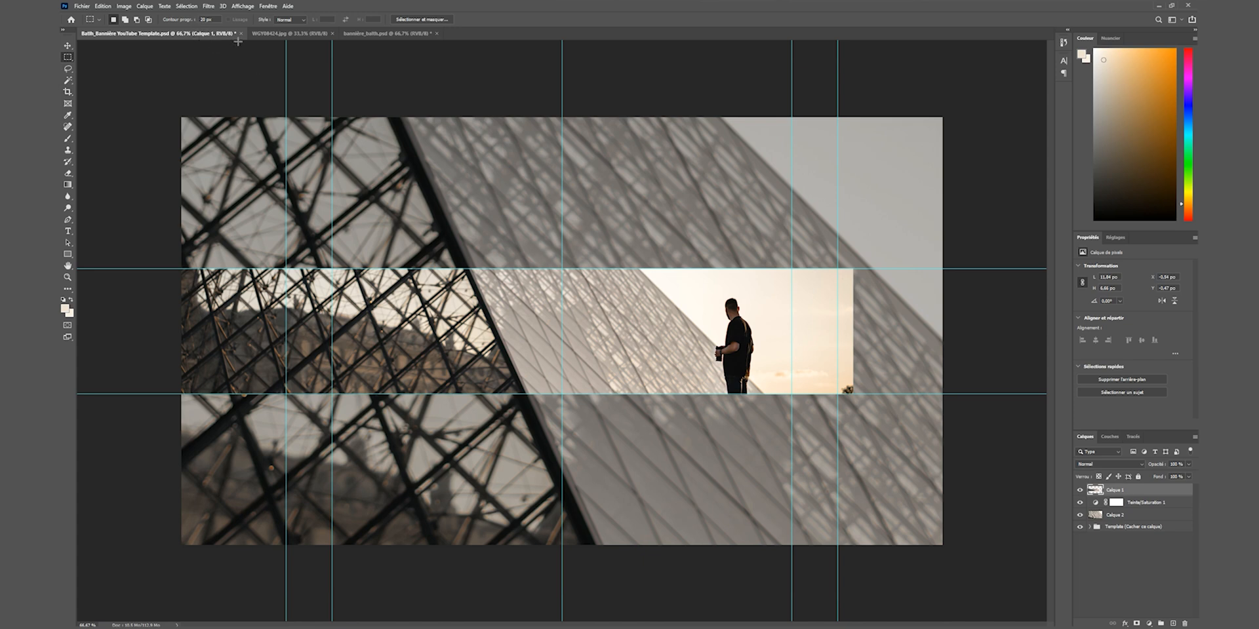
{"action": "left_click_drag", "start_coordinate": [825, 268], "coordinate": [870, 394]}
{"action": "key", "text": "Delete"}
{"action": "key", "text": "Delete"}
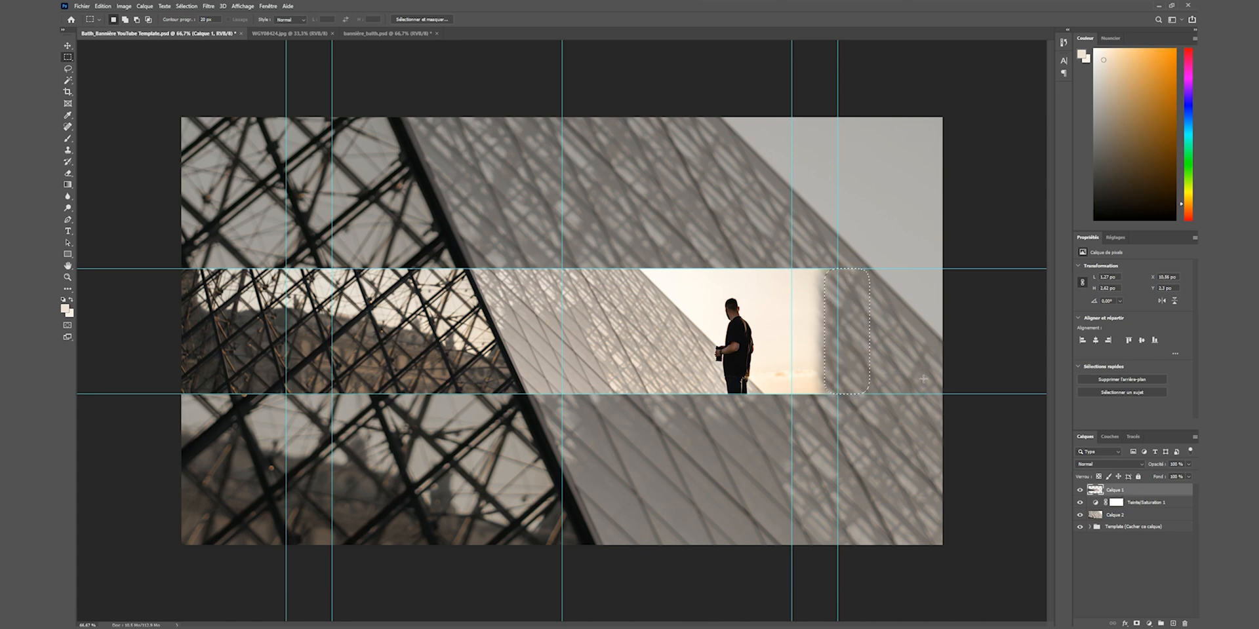
{"action": "key", "text": "ctrl+d"}
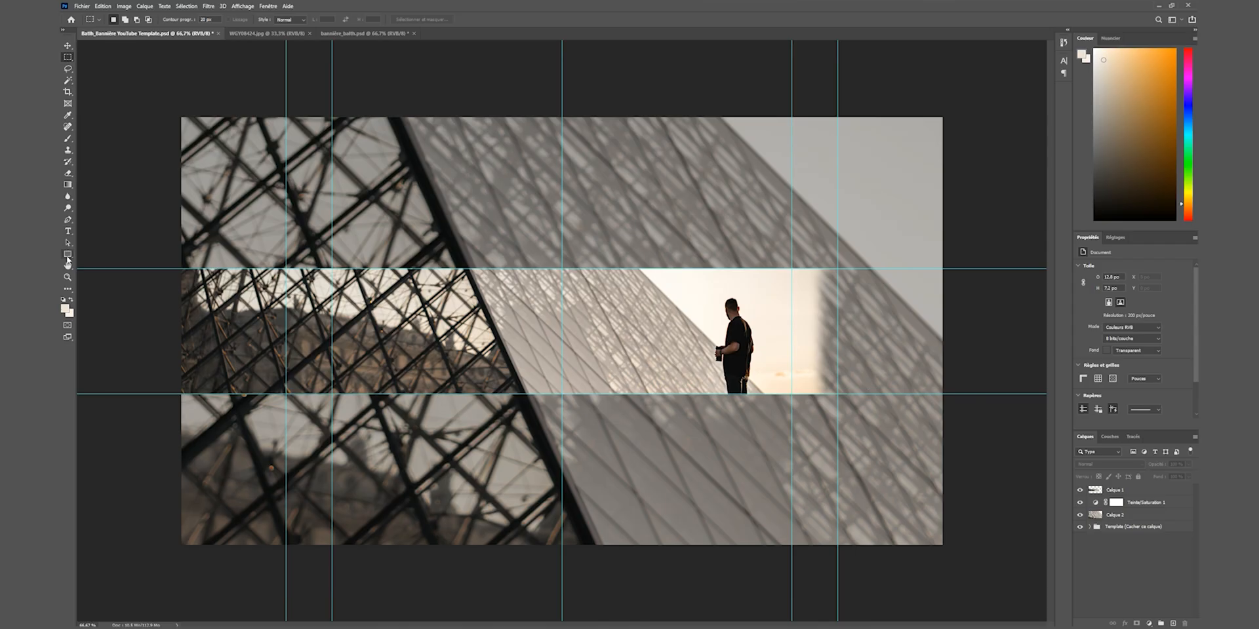
- Draw a sky-coloured rectangle over the empty right end of the strip, rasterize it and place it beneath Calque 1
{"action": "left_click", "coordinate": [67, 255]}
{"action": "left_click", "coordinate": [66, 308]}
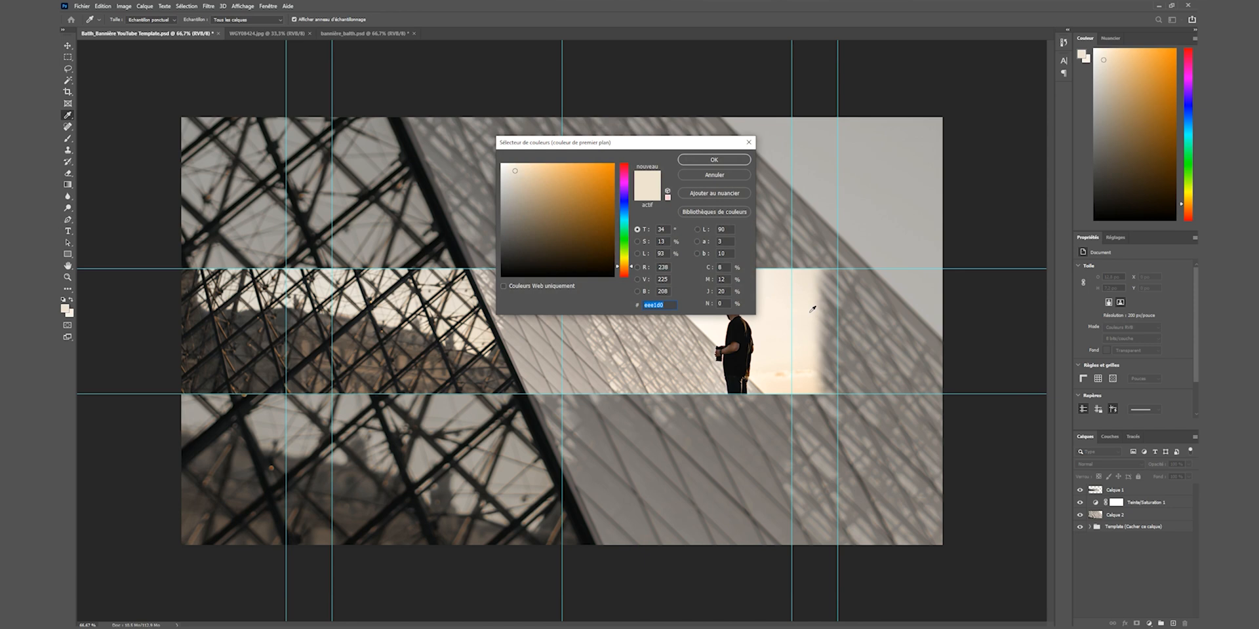
{"action": "key", "text": "Return"}
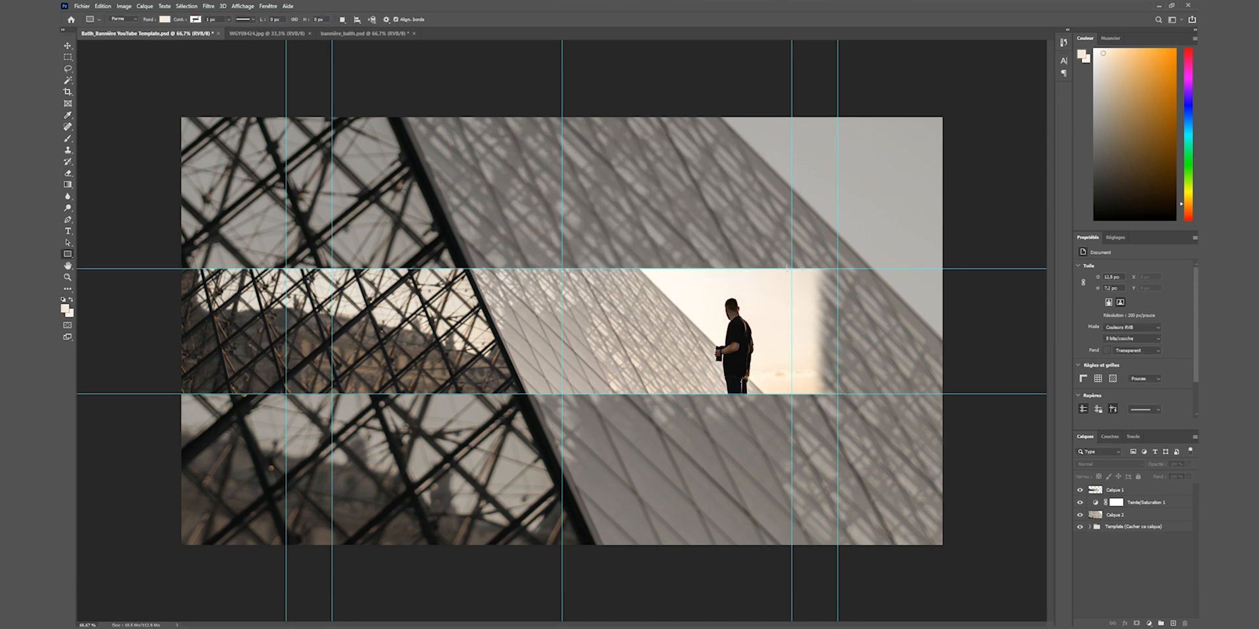
{"action": "left_click_drag", "start_coordinate": [783, 268], "coordinate": [942, 394]}
{"action": "right_click", "coordinate": [1134, 493]}
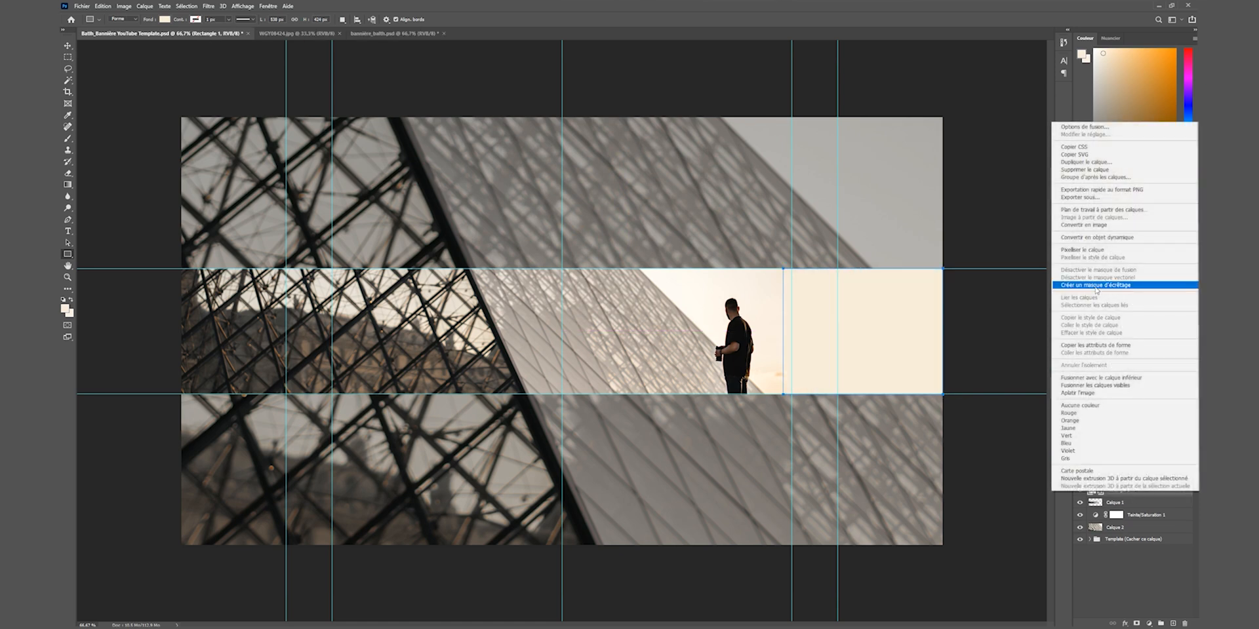
{"action": "left_click", "coordinate": [1098, 252]}
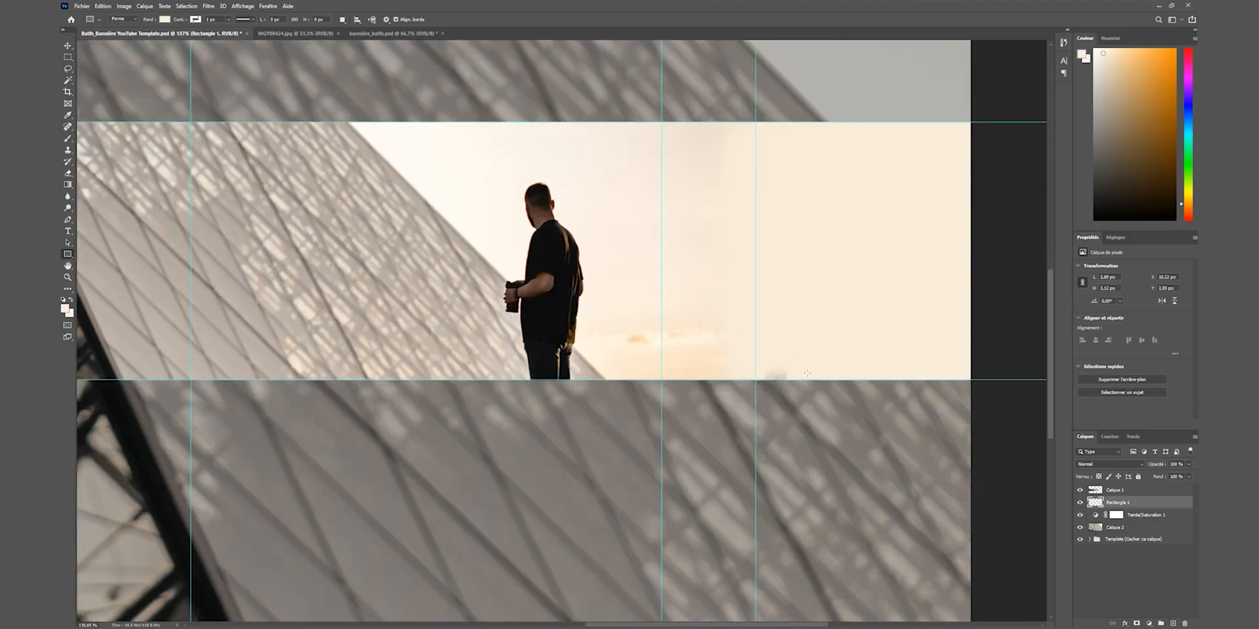
- Delete the tree remnant at the lower right edge of the strip photo on Calque 1
{"action": "left_click", "coordinate": [1133, 492]}
{"action": "left_click", "coordinate": [68, 57]}
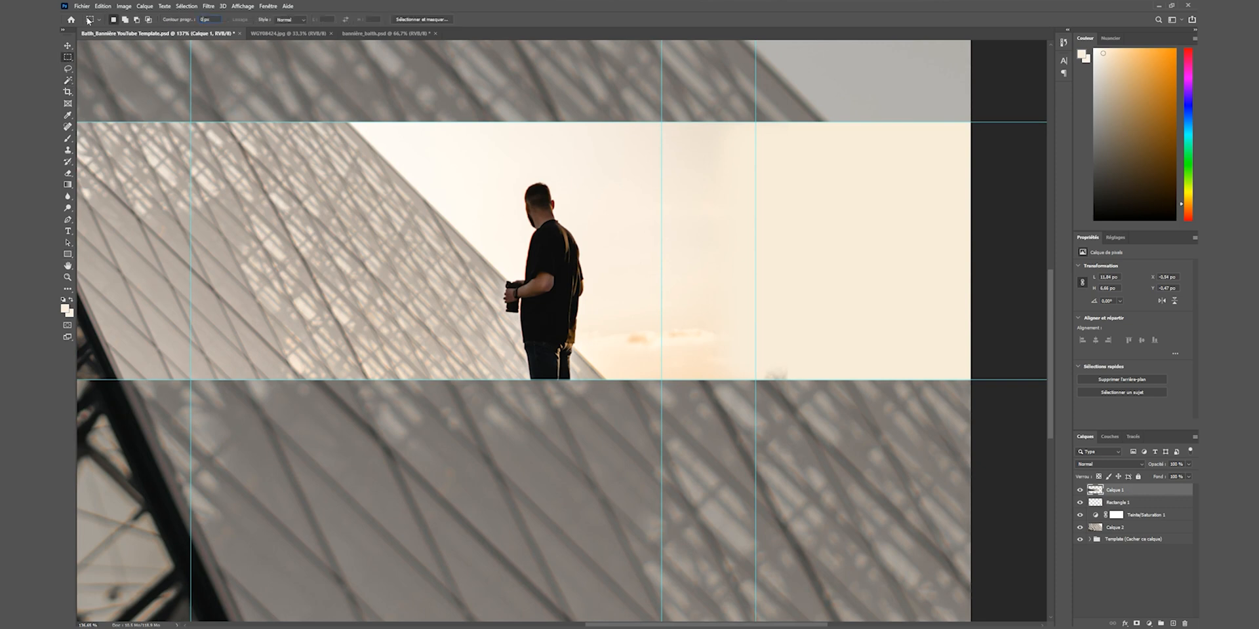
{"action": "left_click_drag", "start_coordinate": [872, 416], "coordinate": [746, 332]}
{"action": "key", "text": "Delete"}
{"action": "key", "text": "ctrl+d"}
- Sample a warm sky colour and brush it along the lower part of the Rectangle 1 layer within a strip-height selection
{"action": "left_click", "coordinate": [68, 139]}
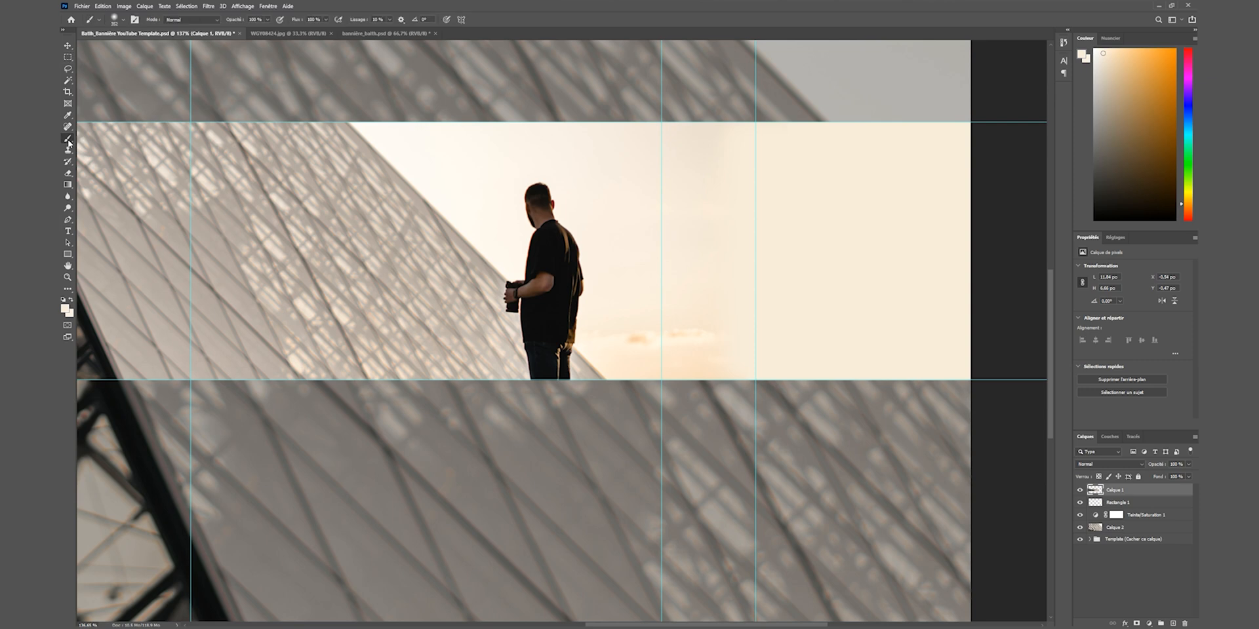
{"action": "left_click", "coordinate": [64, 308]}
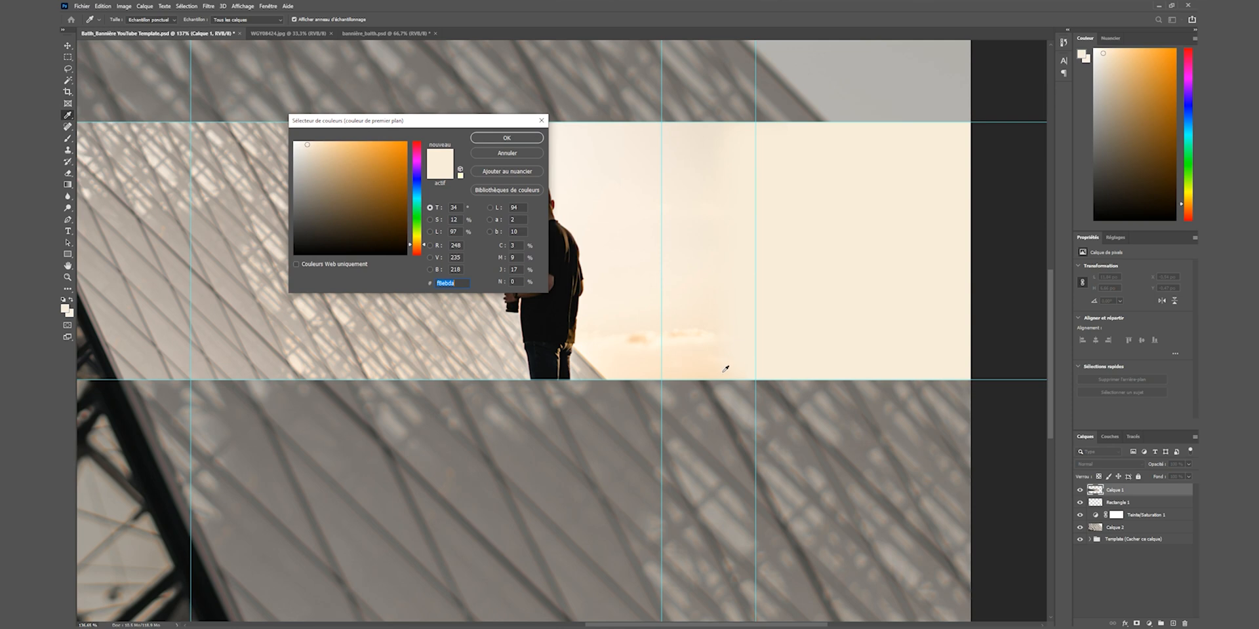
{"action": "key", "text": "Return"}
{"action": "key", "text": "m"}
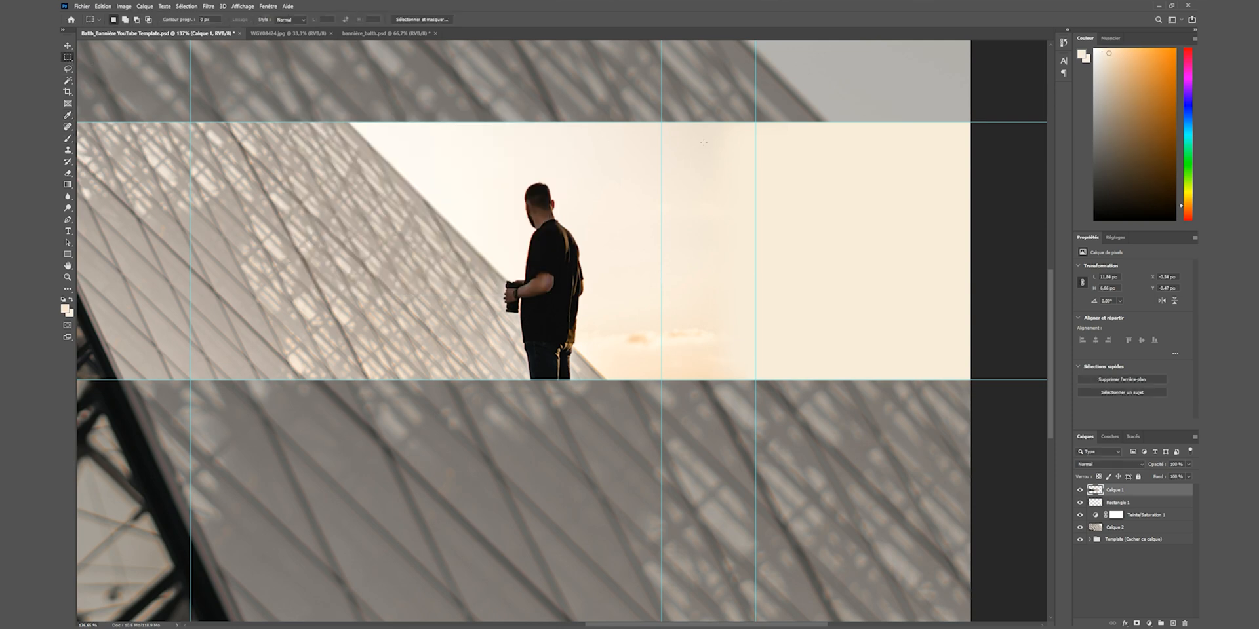
{"action": "left_click_drag", "start_coordinate": [687, 121], "coordinate": [971, 379]}
{"action": "left_click", "coordinate": [1128, 503]}
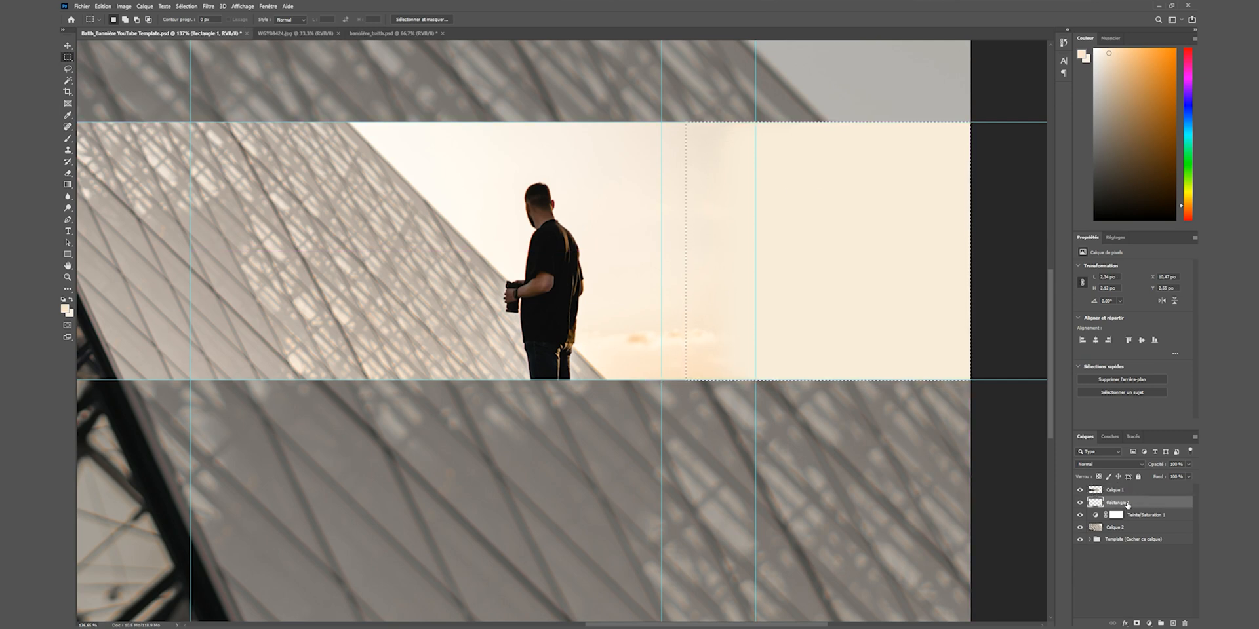
{"action": "key", "text": "b"}
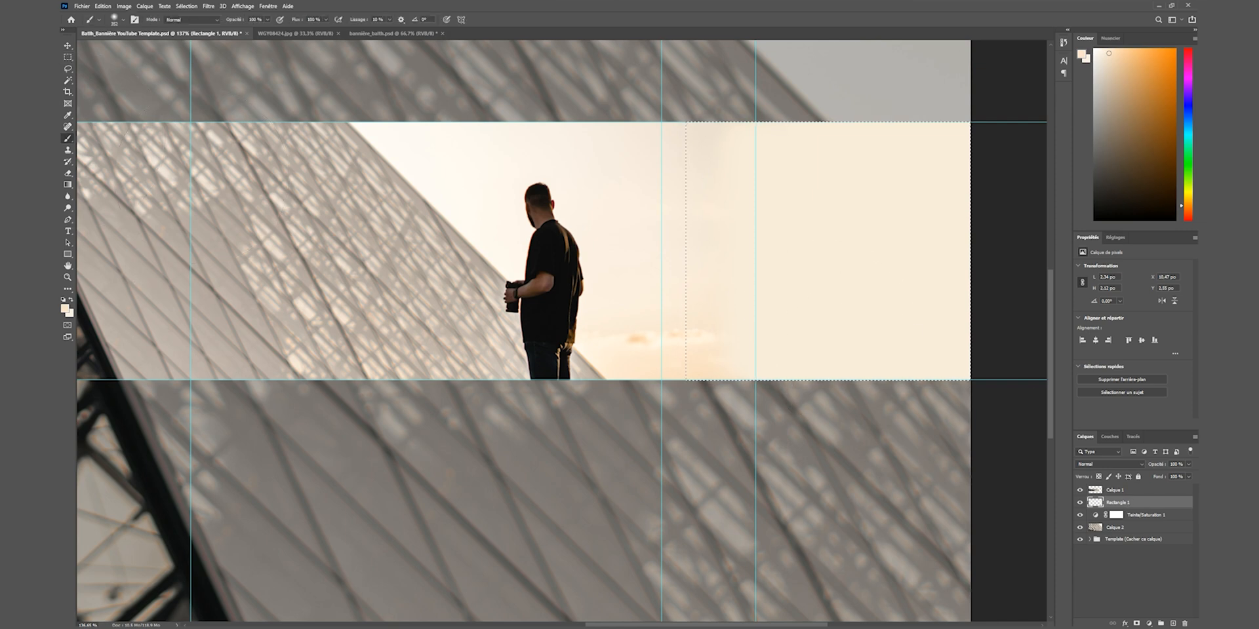
{"action": "left_click_drag", "start_coordinate": [828, 398], "coordinate": [984, 372]}
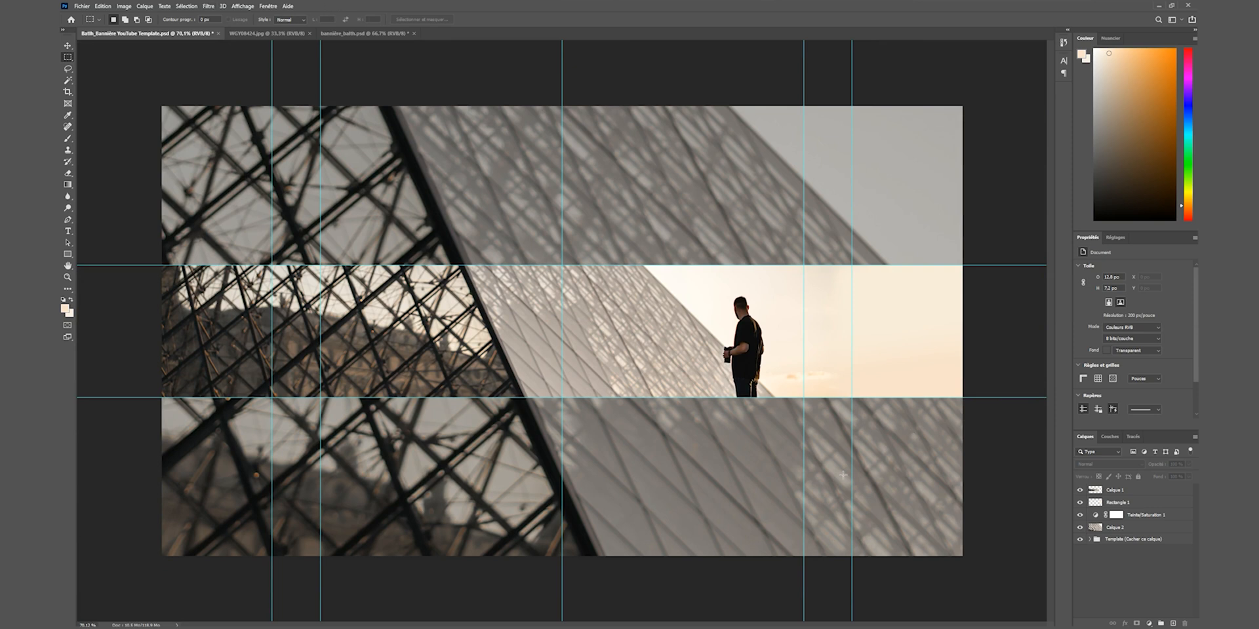
- Hide the guides over the banner
{"action": "left_click", "coordinate": [243, 7]}
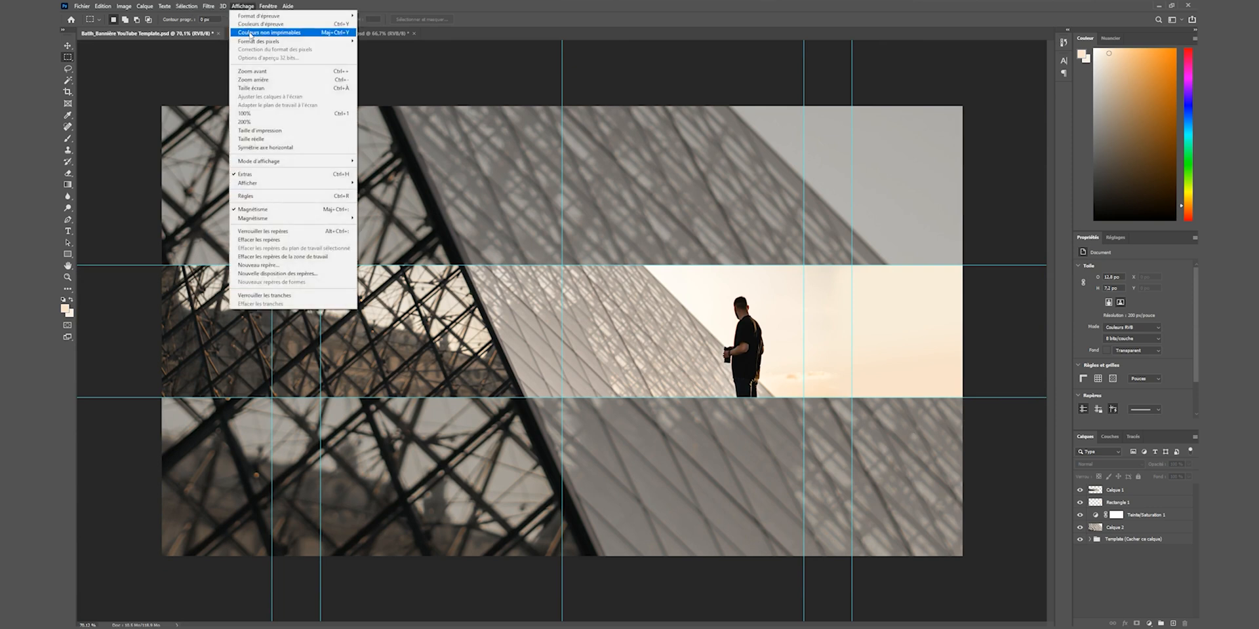
{"action": "mouse_move", "coordinate": [262, 183]}
{"action": "left_click", "coordinate": [425, 217]}
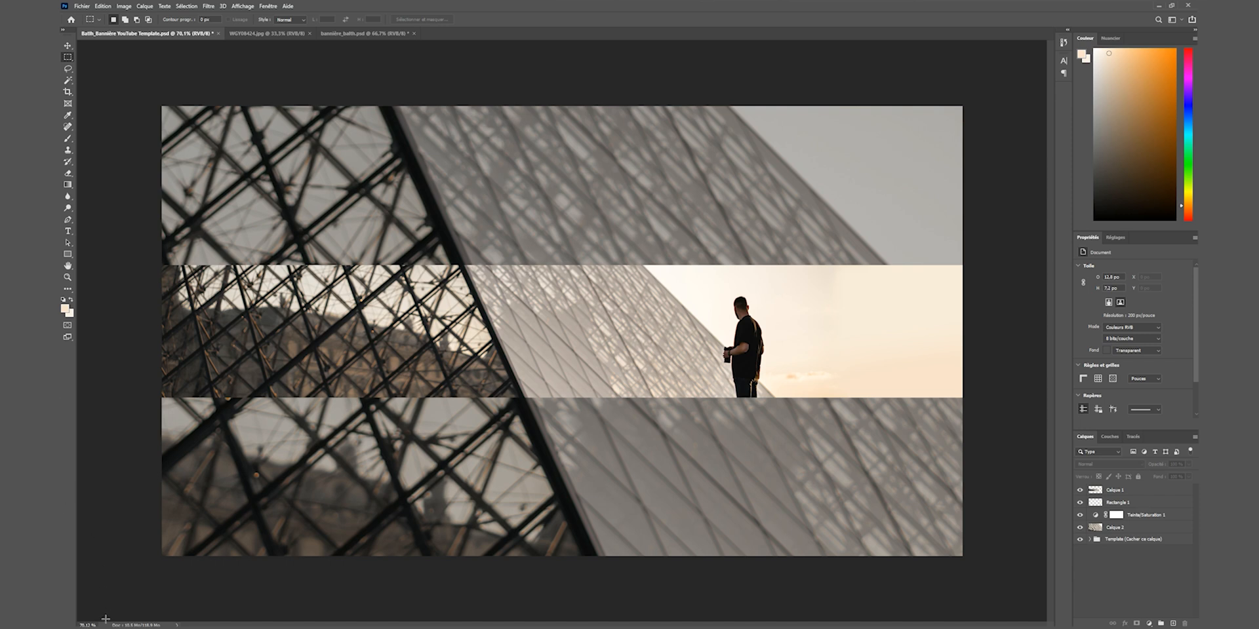
- Place Logo_BALTH.ai from the REBRANDING 02.LOGO folder onto the banner as a smart object cropped to its bounding box
{"action": "mouse_move", "coordinate": [103, 627]}
{"action": "left_click", "coordinate": [190, 612]}
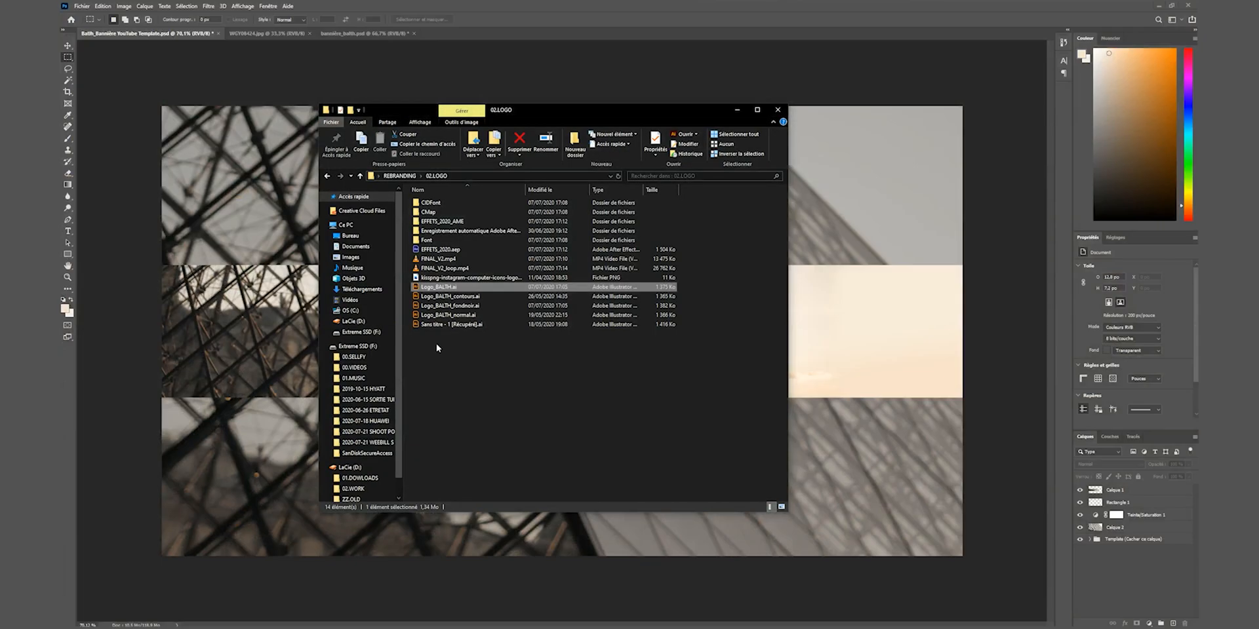
{"action": "left_click_drag", "start_coordinate": [438, 287], "coordinate": [546, 354]}
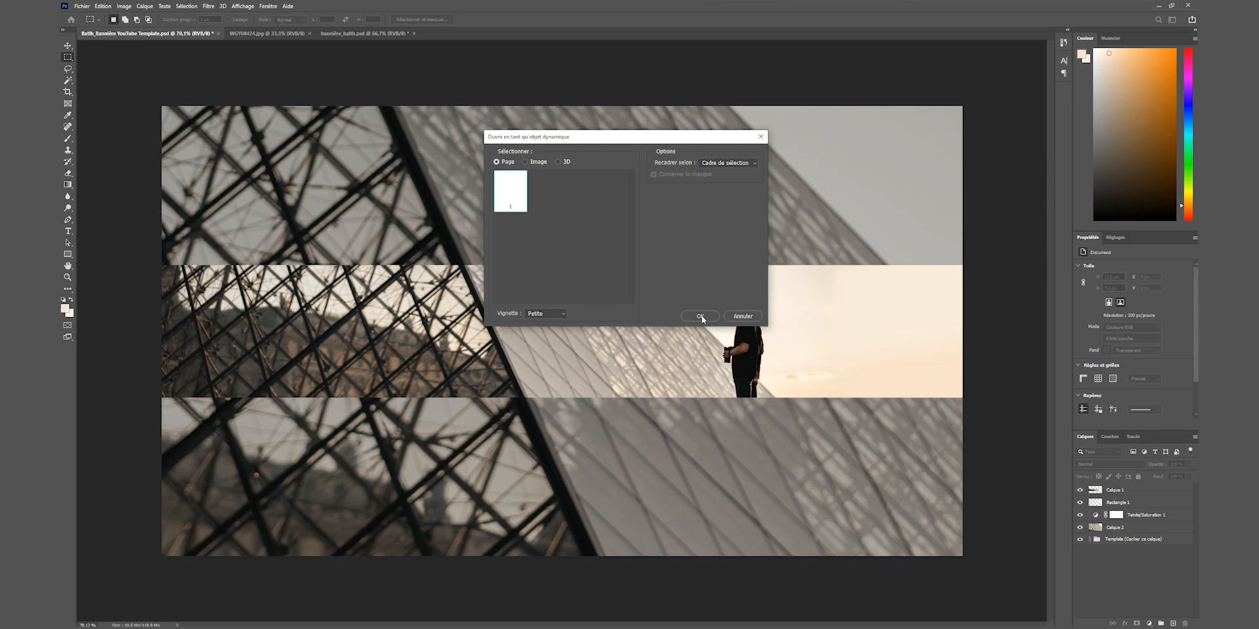
{"action": "left_click", "coordinate": [700, 316]}
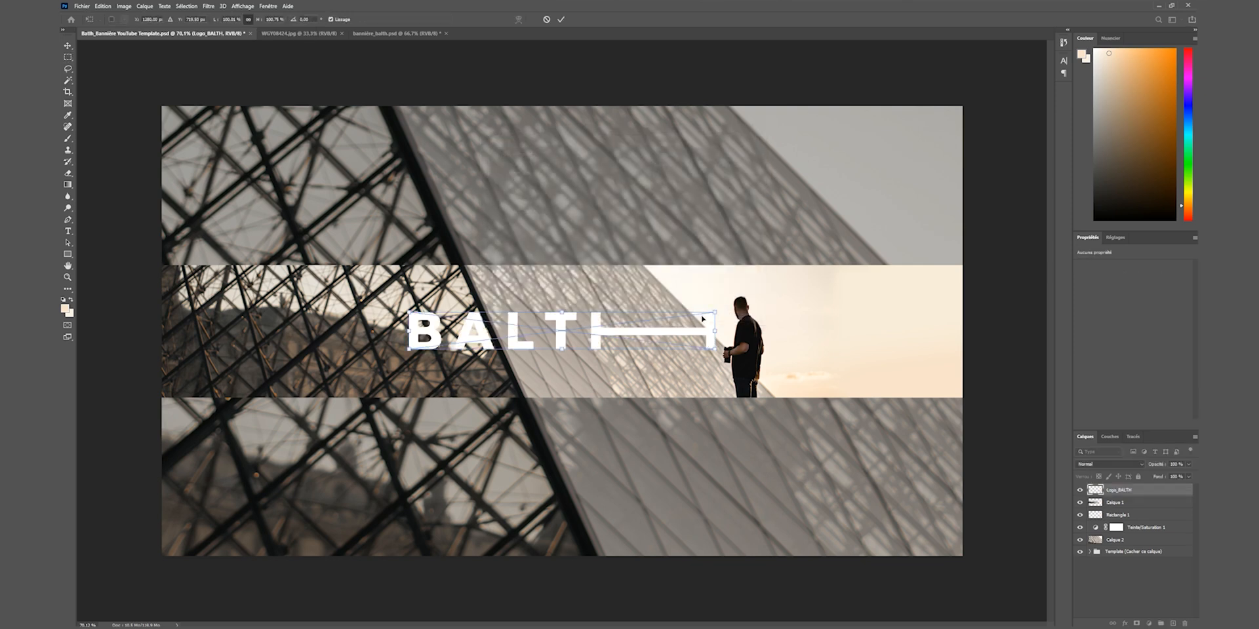
- Scale the placed logo down proportionally to about 40% and keep it centred on the banner strip
{"action": "left_click", "coordinate": [273, 21]}
{"action": "type", "text": "50"}
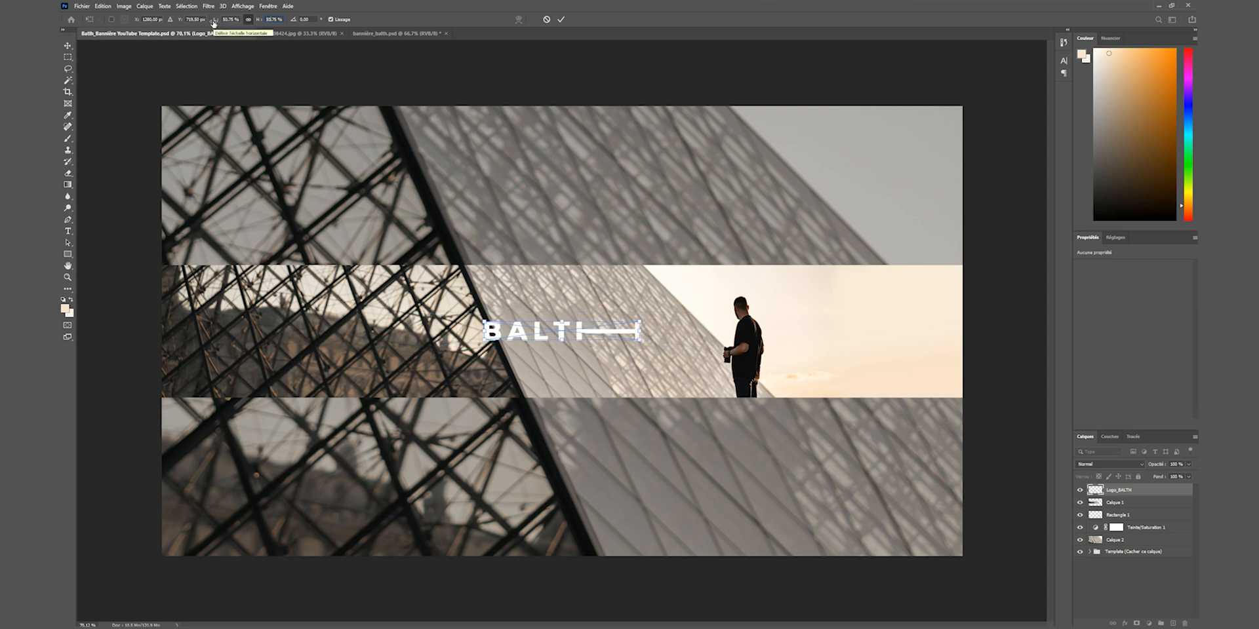
{"action": "key", "text": "BackSpace"}
{"action": "type", "text": "40"}
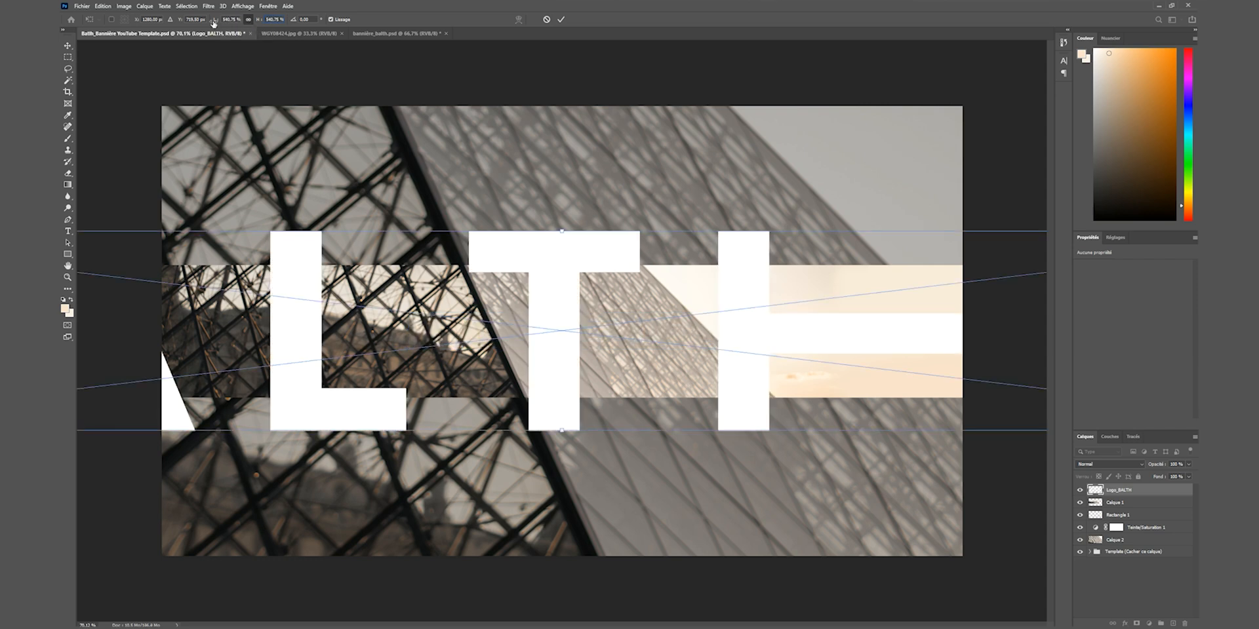
{"action": "key", "text": "BackSpace"}
{"action": "key", "text": "BackSpace"}
{"action": "key", "text": "BackSpace"}
{"action": "type", "text": "50"}
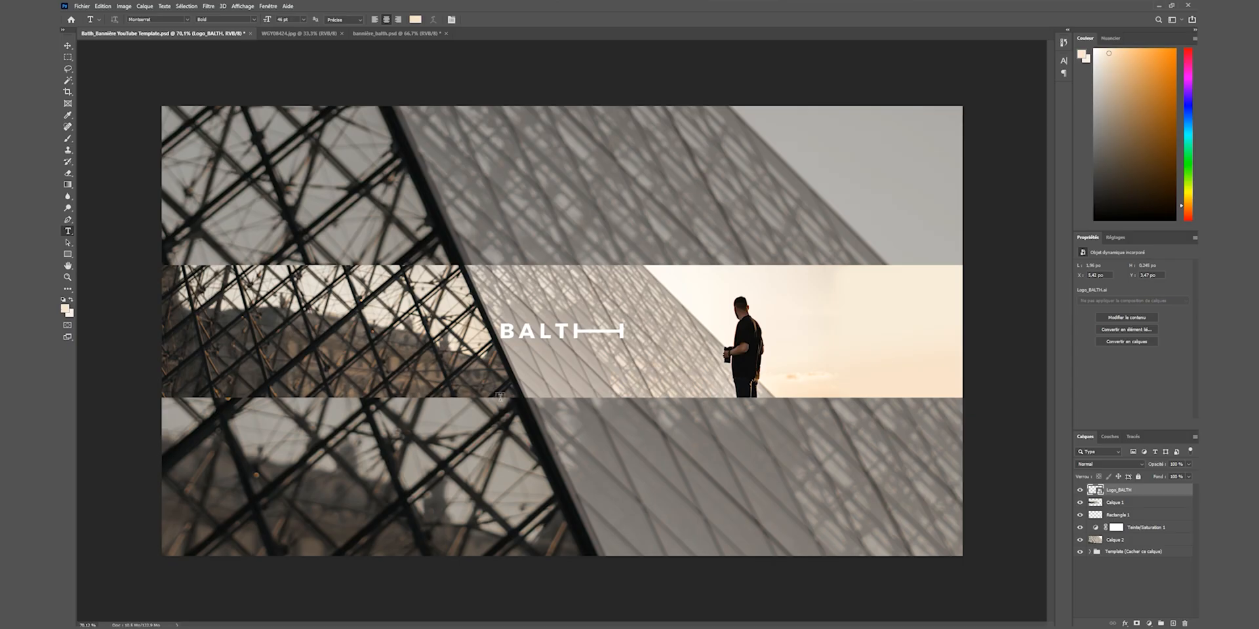
- Add the white Montserrat Light text "UNE VIDEO CHAQUE MERCREDI" centred below the logo and set its tracking to 220
{"action": "left_click", "coordinate": [473, 367]}
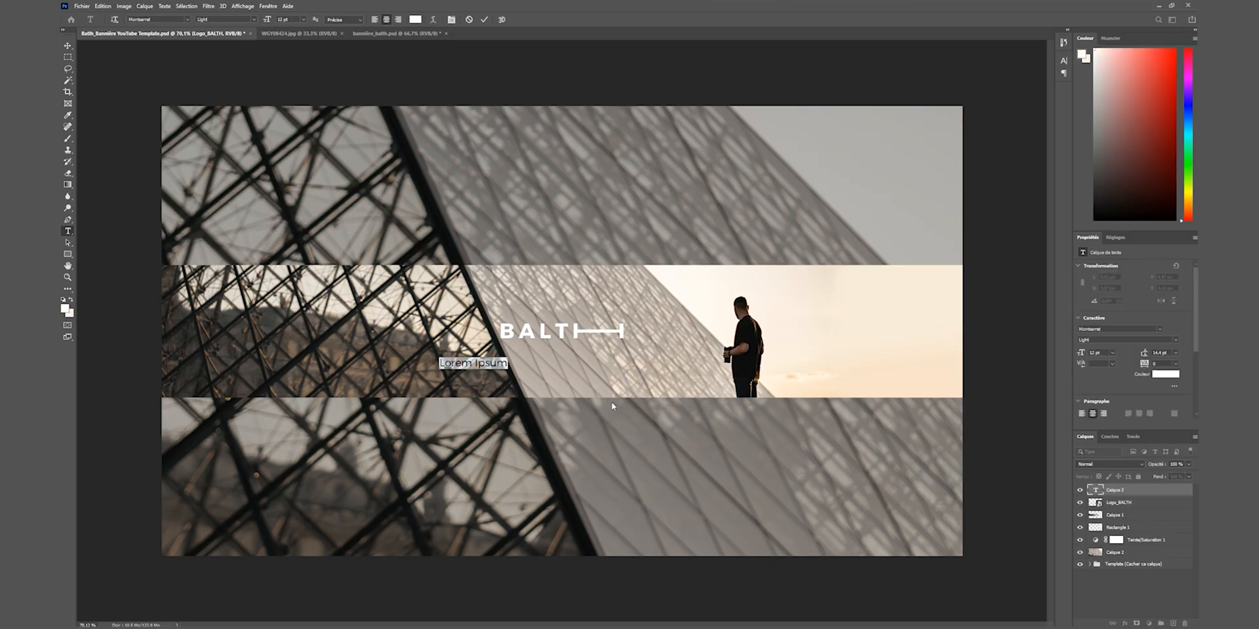
{"action": "type", "text": "UNE VIDEO C"}
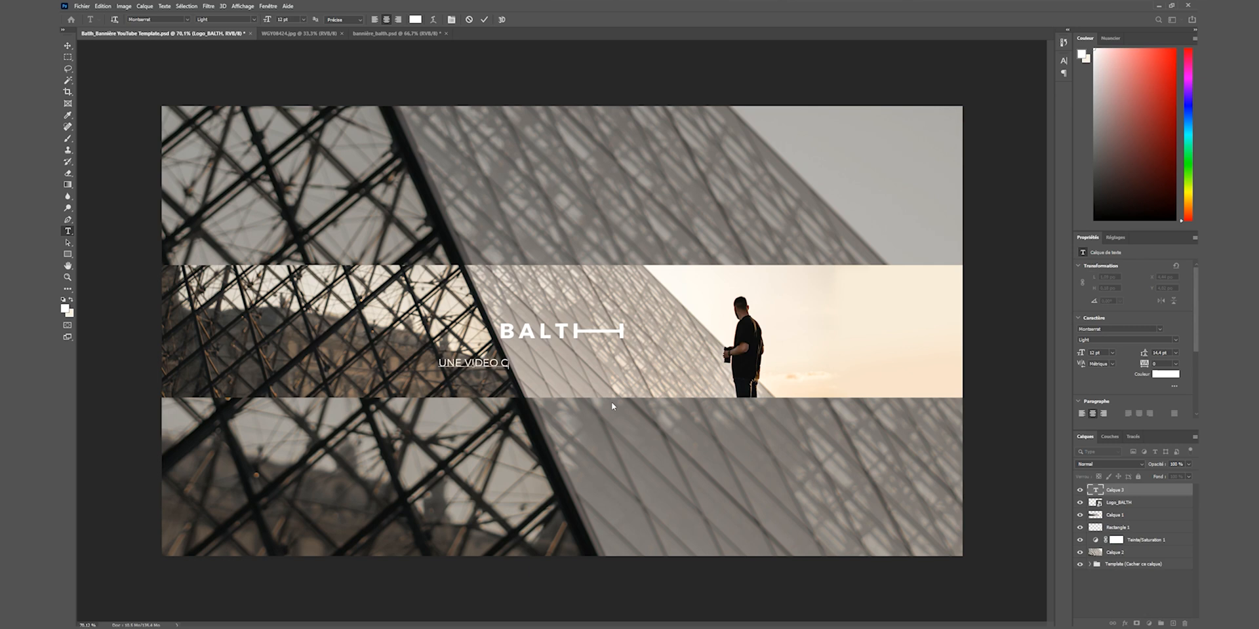
{"action": "type", "text": "HAQUE MERCREDI"}
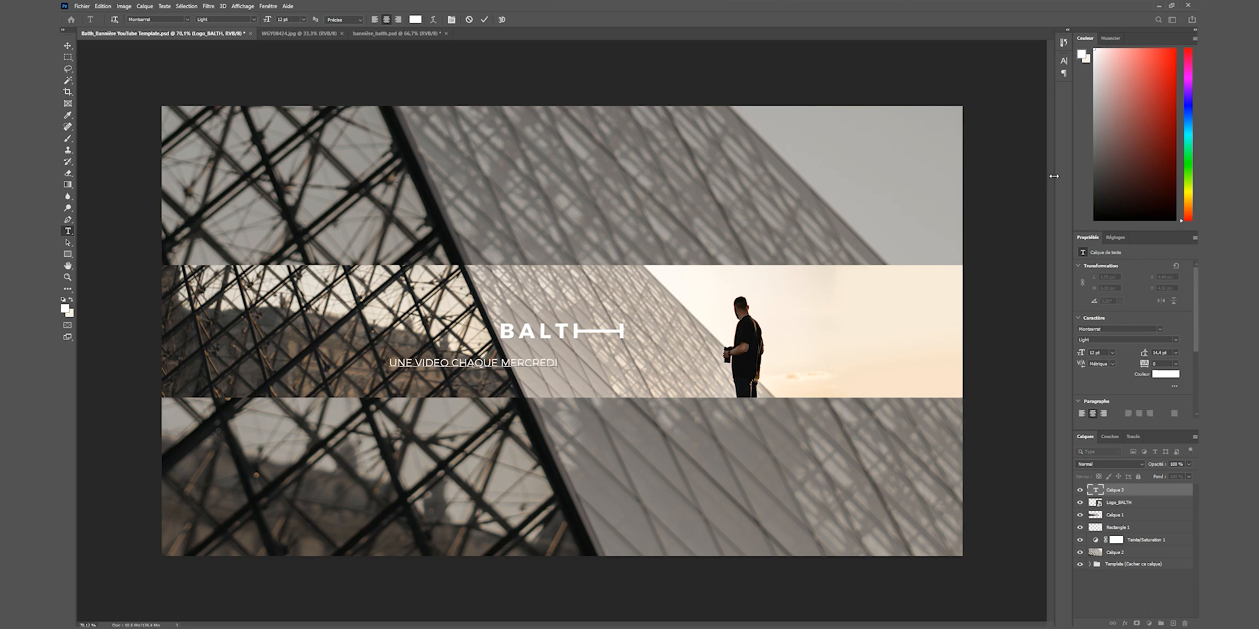
{"action": "key", "text": "ctrl+a"}
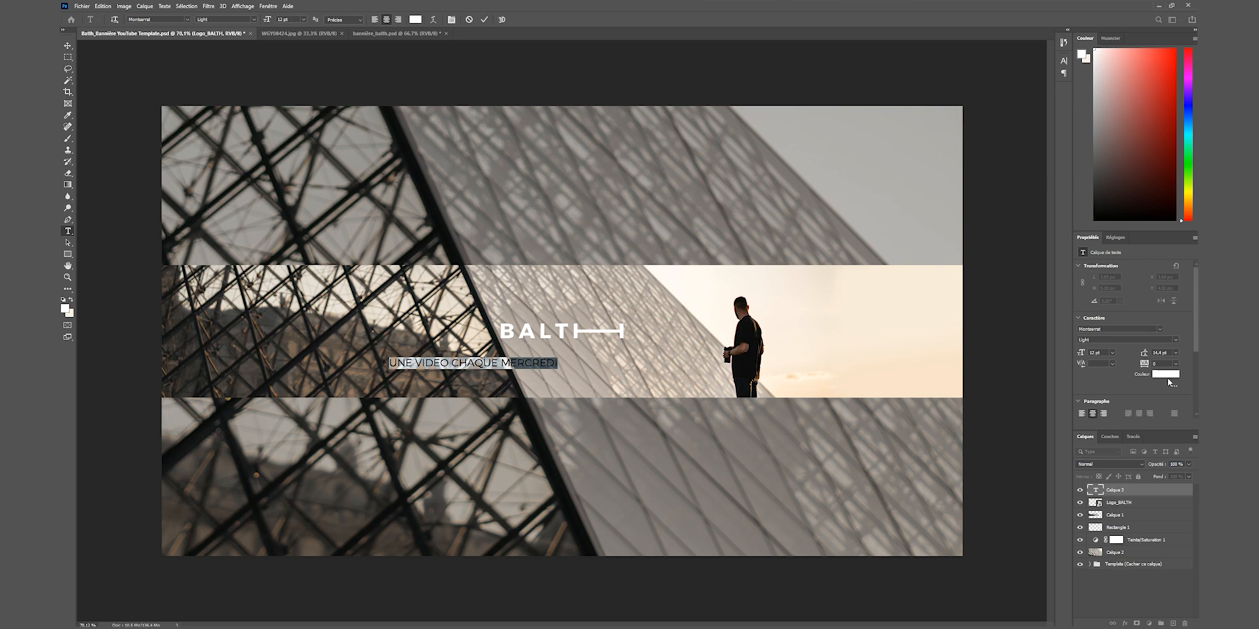
{"action": "left_click_drag", "start_coordinate": [1144, 366], "coordinate": [1149, 368]}
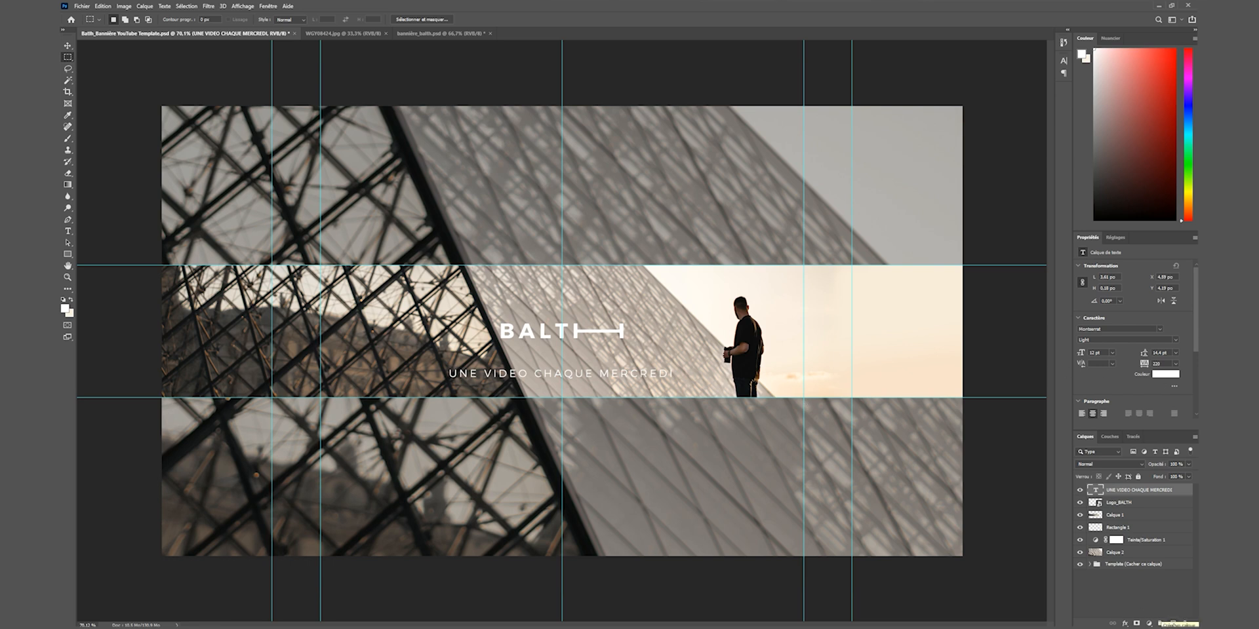
- Add a black-filled layer between Logo_BALTH and Calque 1 and lower its opacity to darken the photos slightly
{"action": "left_click", "coordinate": [1173, 623]}
{"action": "left_click_drag", "start_coordinate": [1128, 494], "coordinate": [1130, 518]}
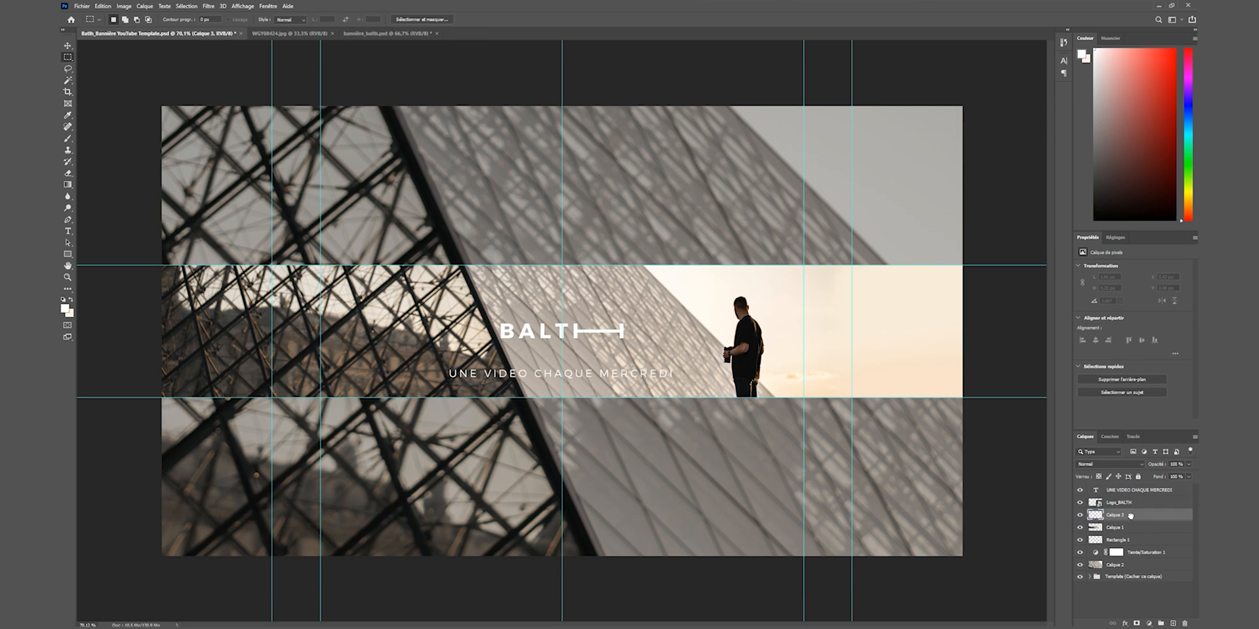
{"action": "left_click", "coordinate": [103, 6]}
{"action": "left_click", "coordinate": [190, 145]}
{"action": "left_click", "coordinate": [623, 182]}
{"action": "left_click", "coordinate": [624, 236]}
{"action": "left_click", "coordinate": [698, 181]}
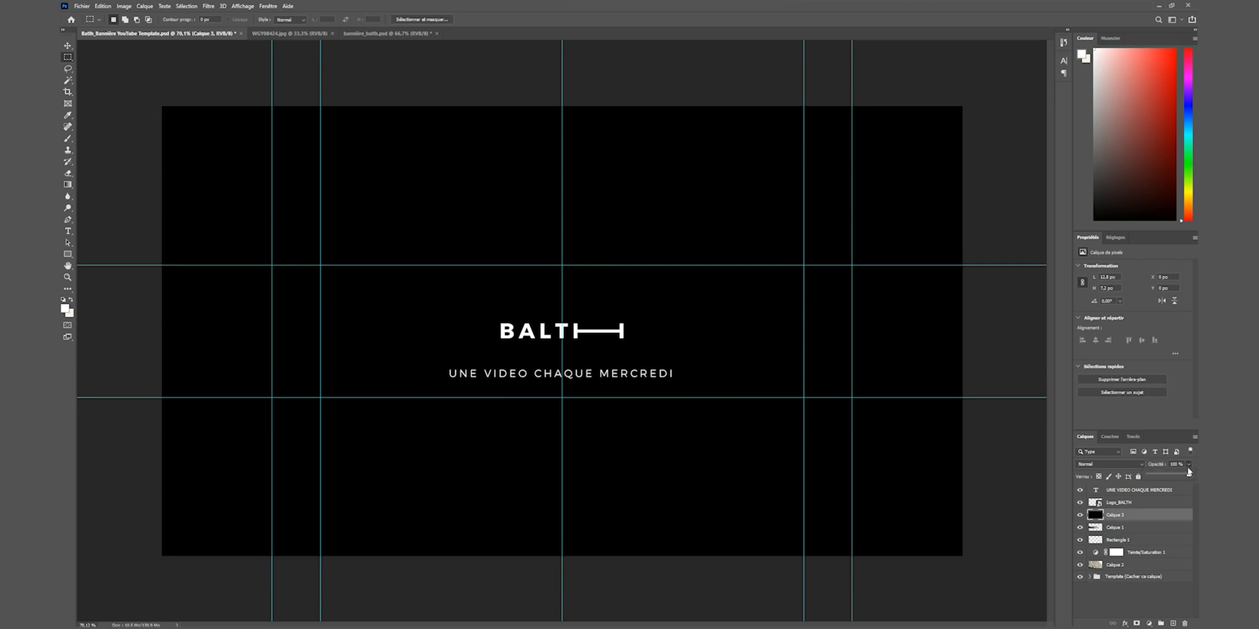
{"action": "left_click_drag", "start_coordinate": [1154, 477], "coordinate": [1156, 477]}
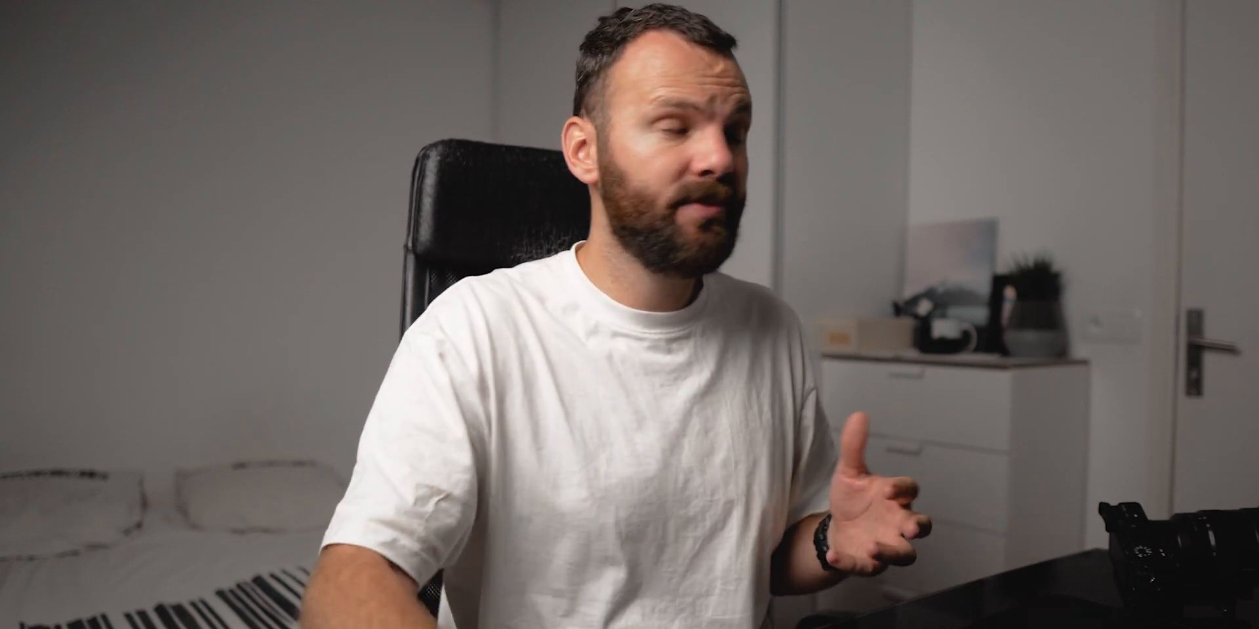
- Save the banner document with Save As and export it for the web as a 2560 × 1440 px PNG-24
{"action": "left_click", "coordinate": [79, 6]}
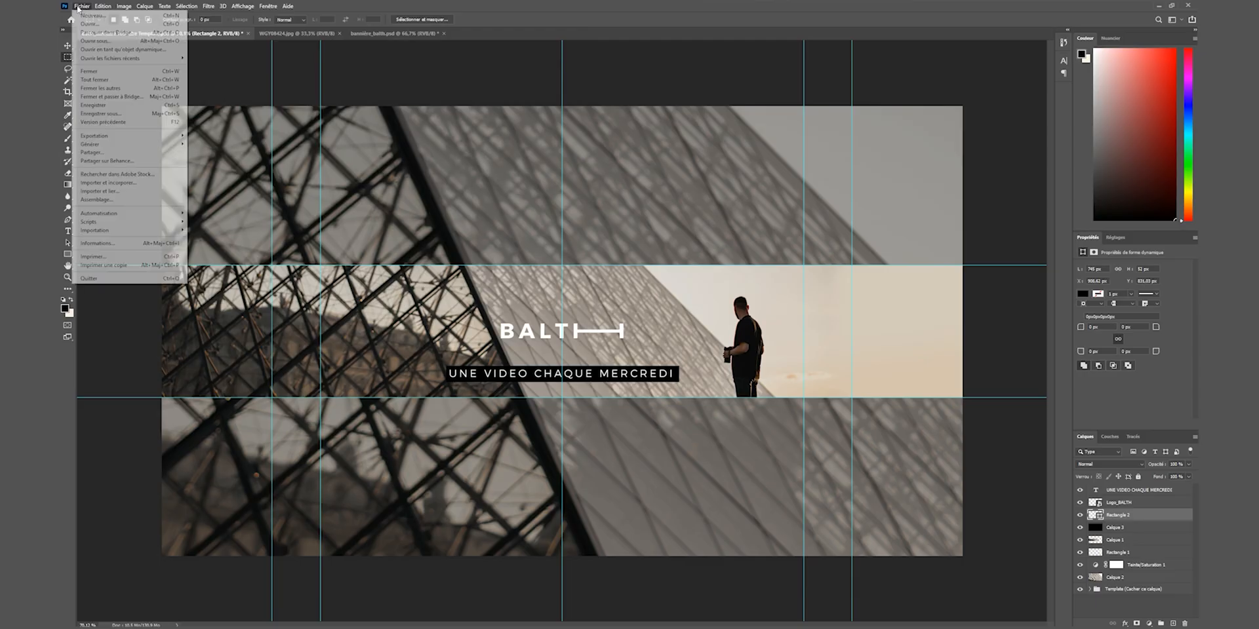
{"action": "left_click", "coordinate": [100, 113]}
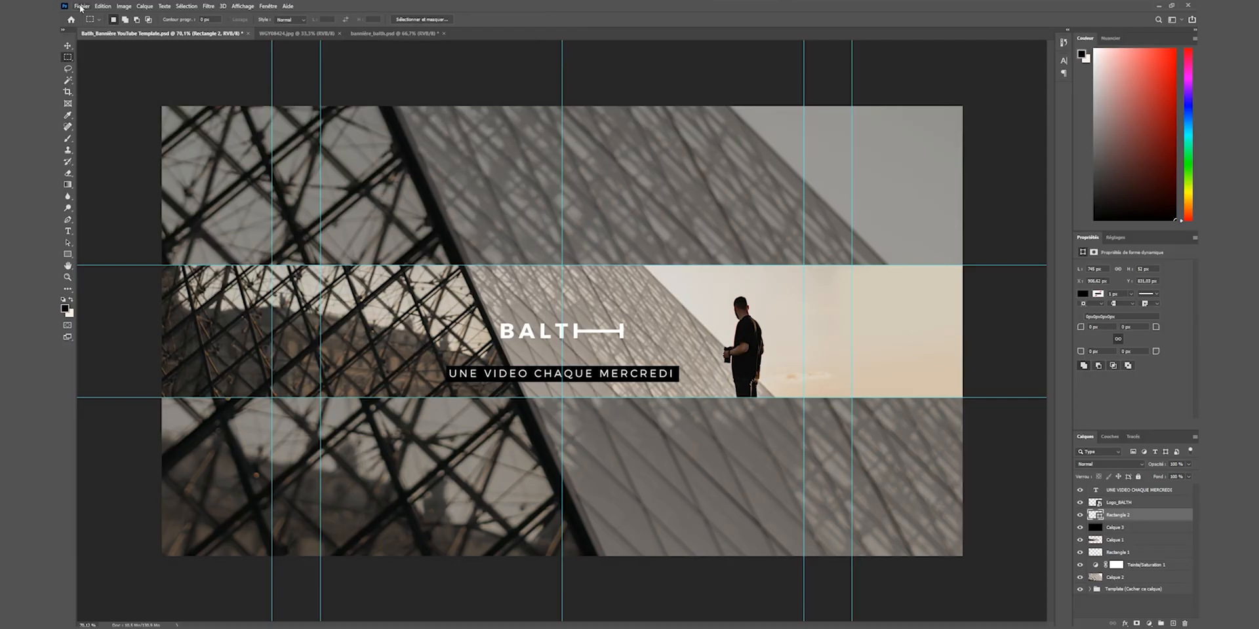
{"action": "left_click", "coordinate": [81, 6]}
{"action": "mouse_move", "coordinate": [159, 140]}
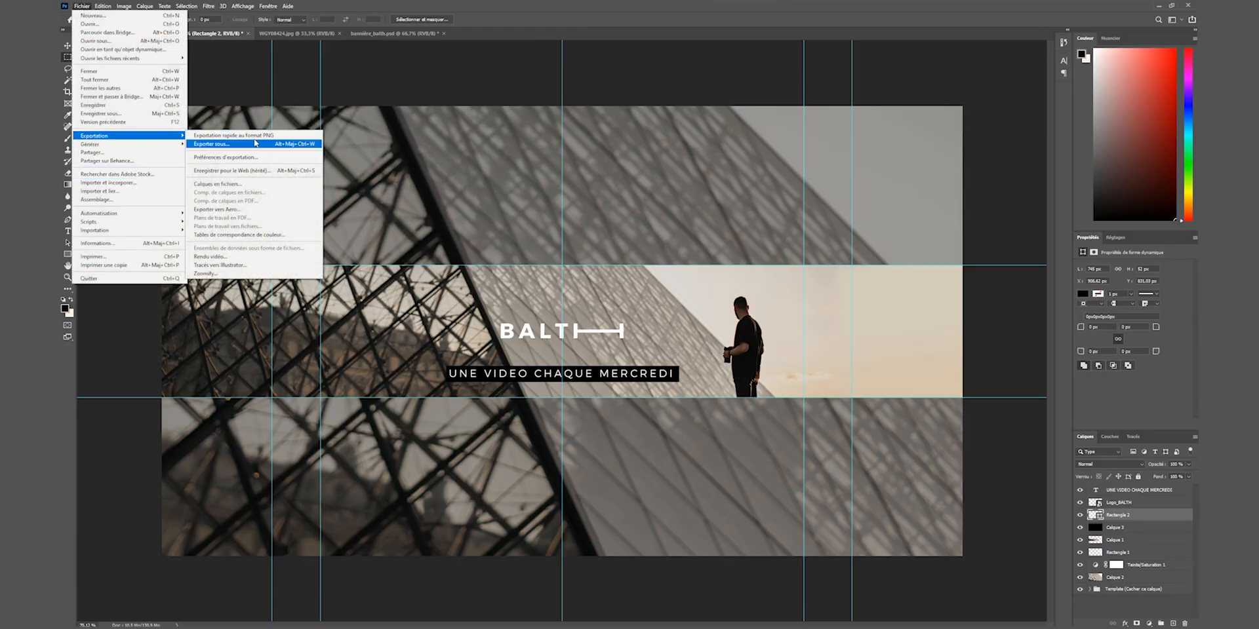
{"action": "left_click", "coordinate": [226, 170]}
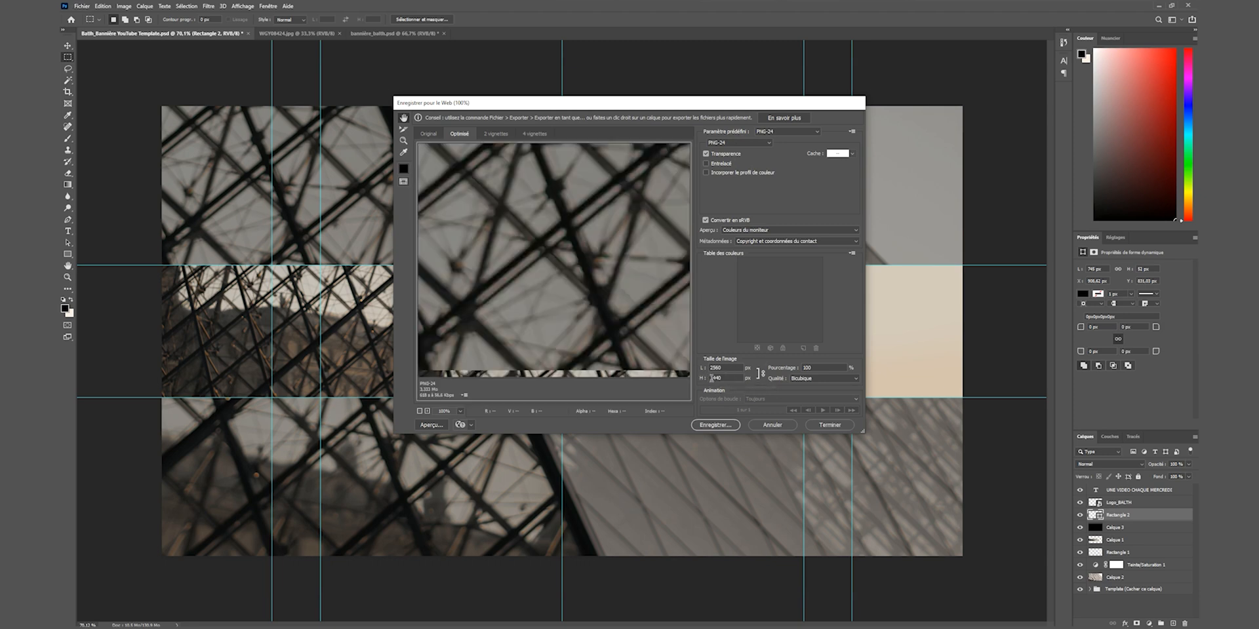
{"action": "left_click", "coordinate": [836, 382]}
{"action": "left_click", "coordinate": [902, 388]}
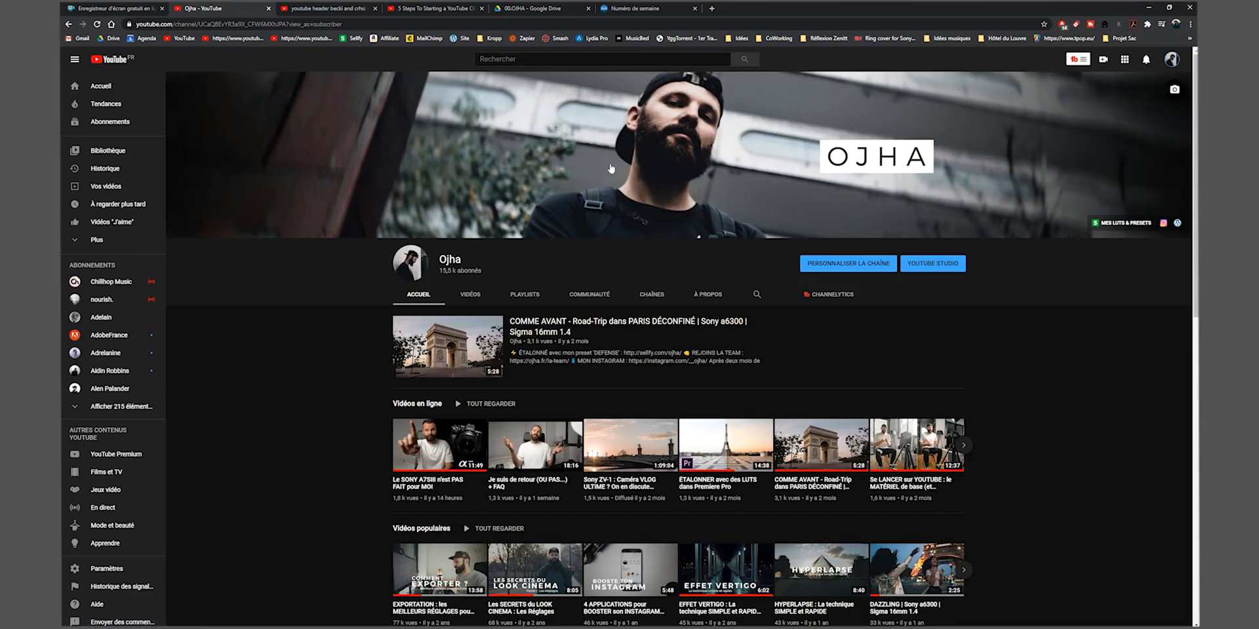
- Switch to the YouTube channel page in the browser and start choosing a channel art image from the computer
{"action": "left_click", "coordinate": [1174, 92]}
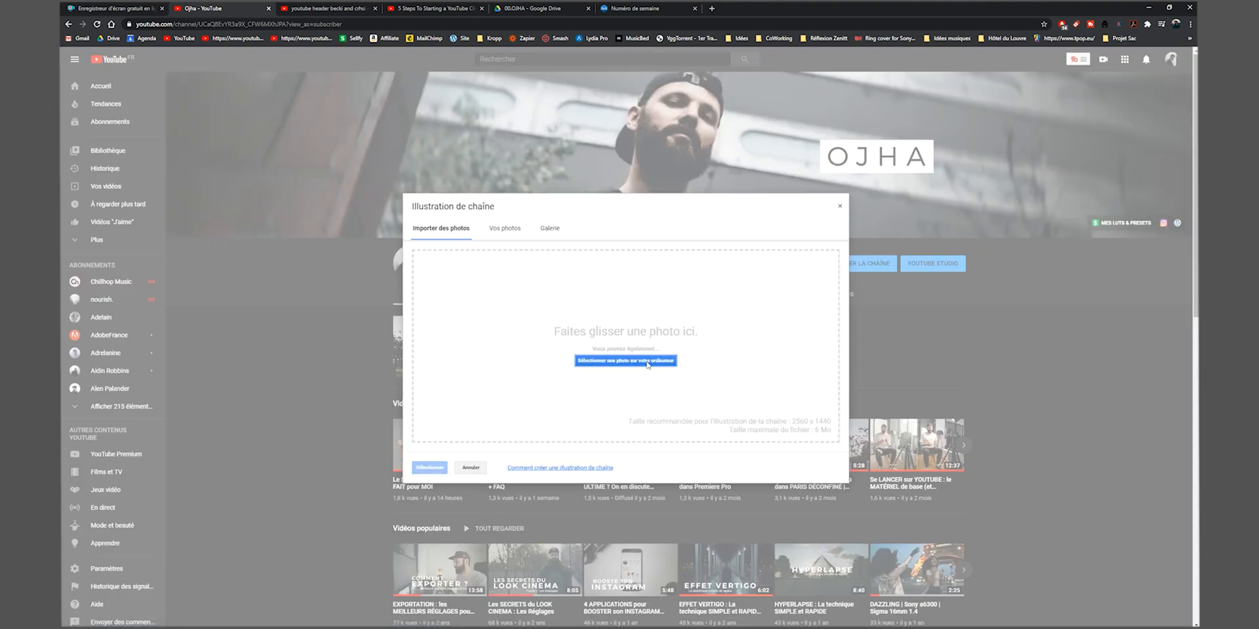
{"action": "left_click", "coordinate": [647, 365]}
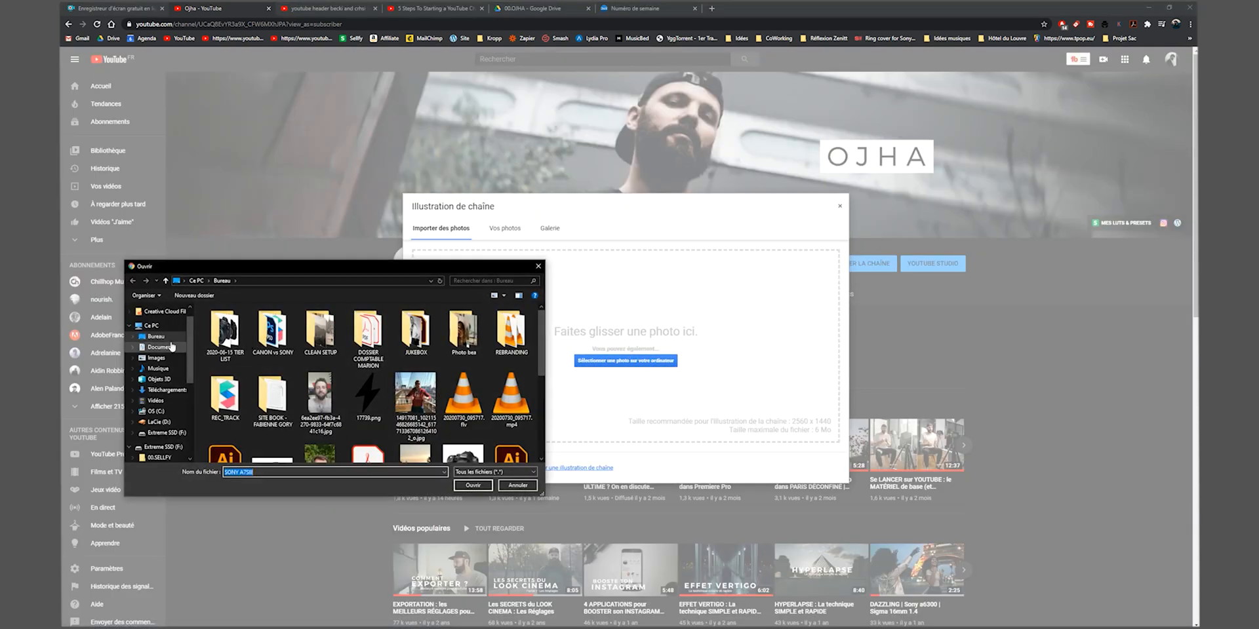